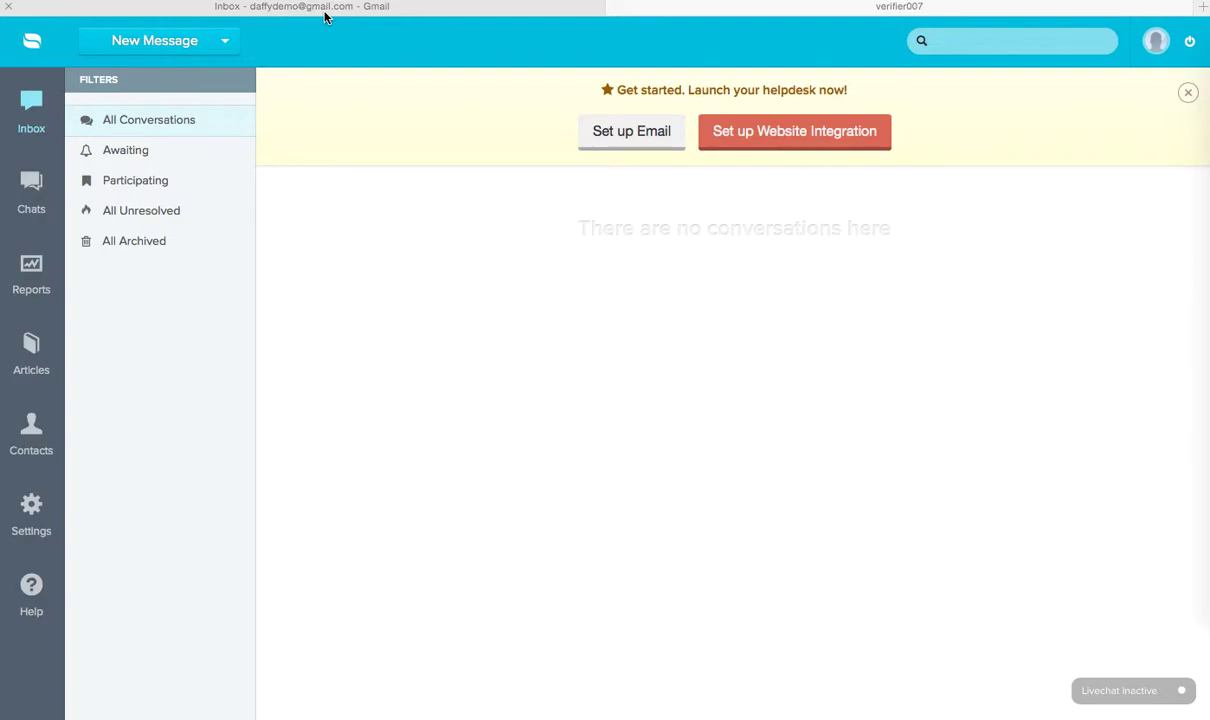
# Step: Look over the Gmail inbox and the Re:amaze helpdesk inbox
pyautogui.click(272, 16)
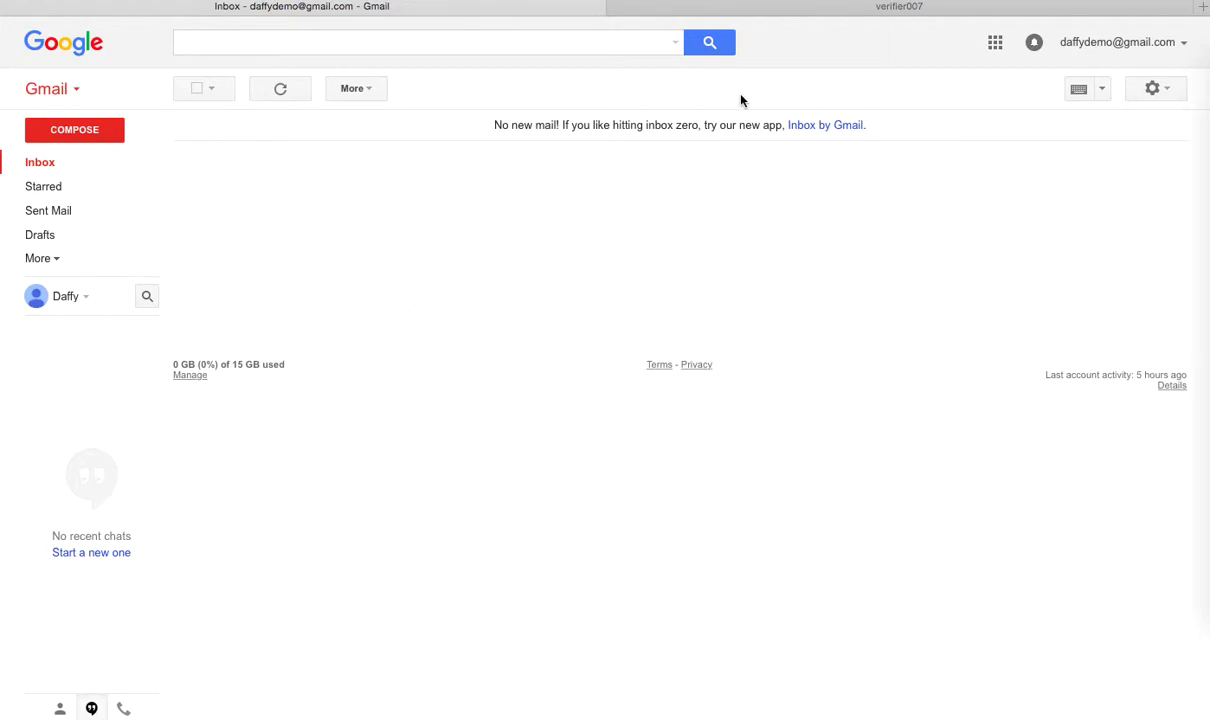
pyautogui.click(850, 7)
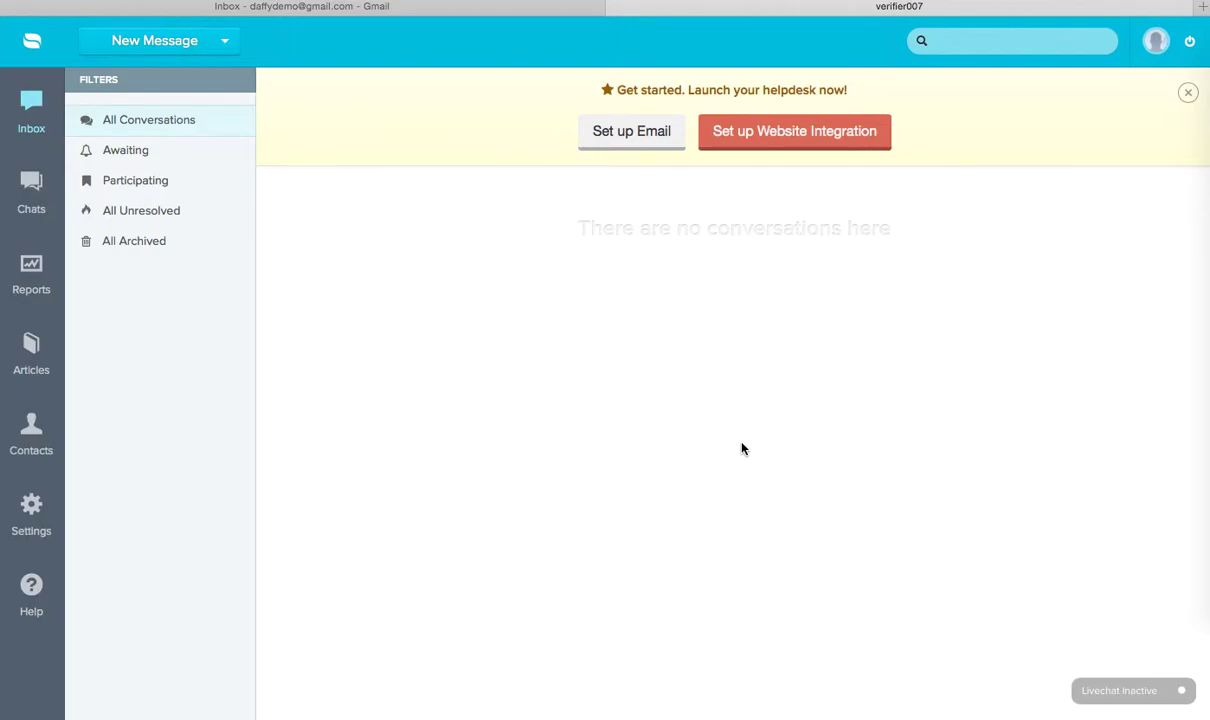
pyautogui.click(432, 7)
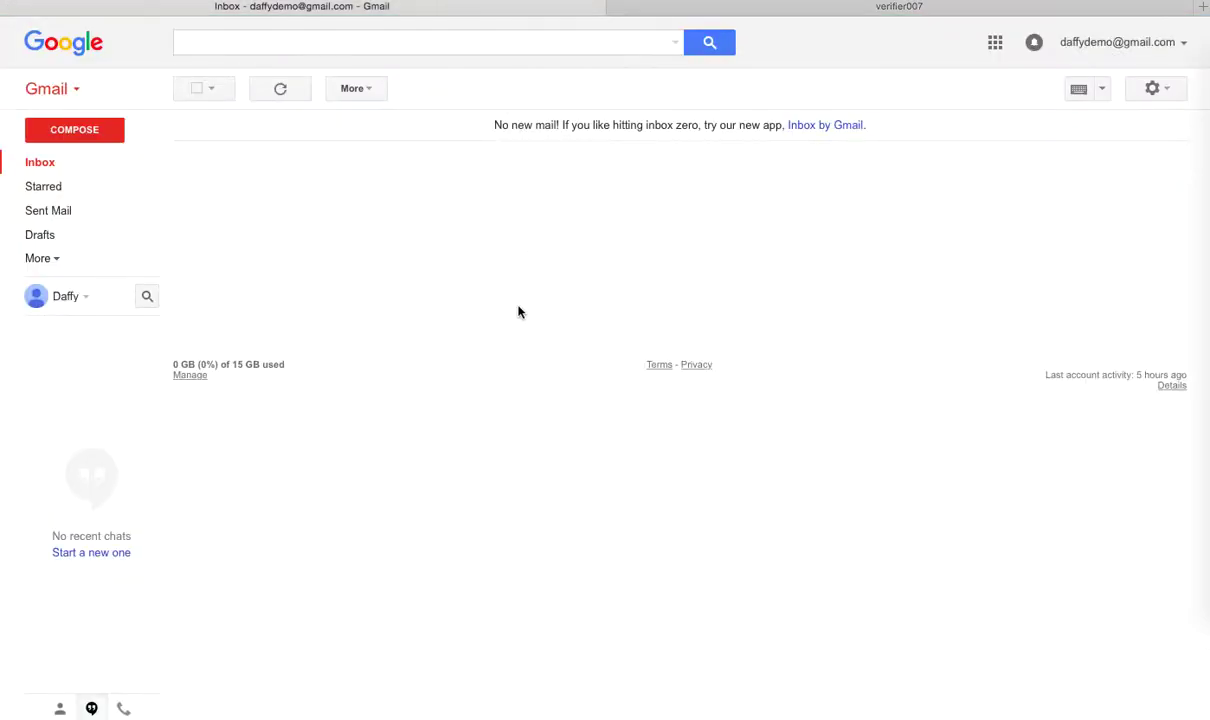
pyautogui.click(800, 8)
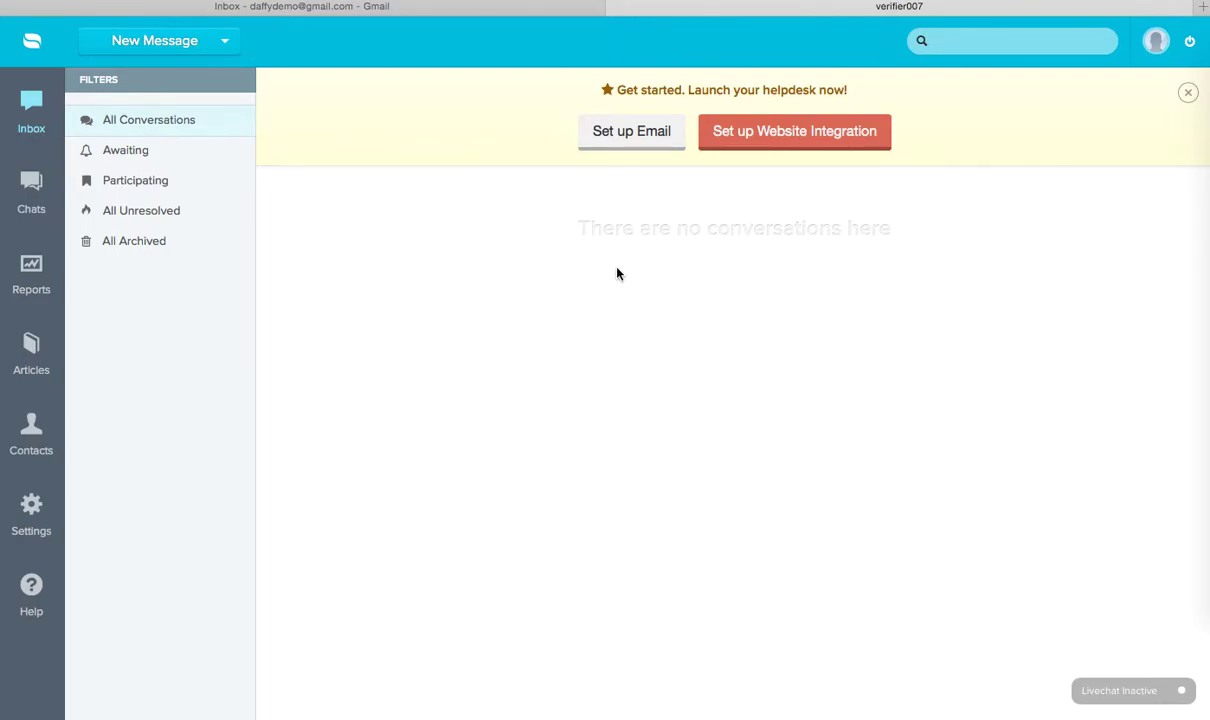
# Step: Start email support setup and view the new support mailbox address
pyautogui.click(612, 148)
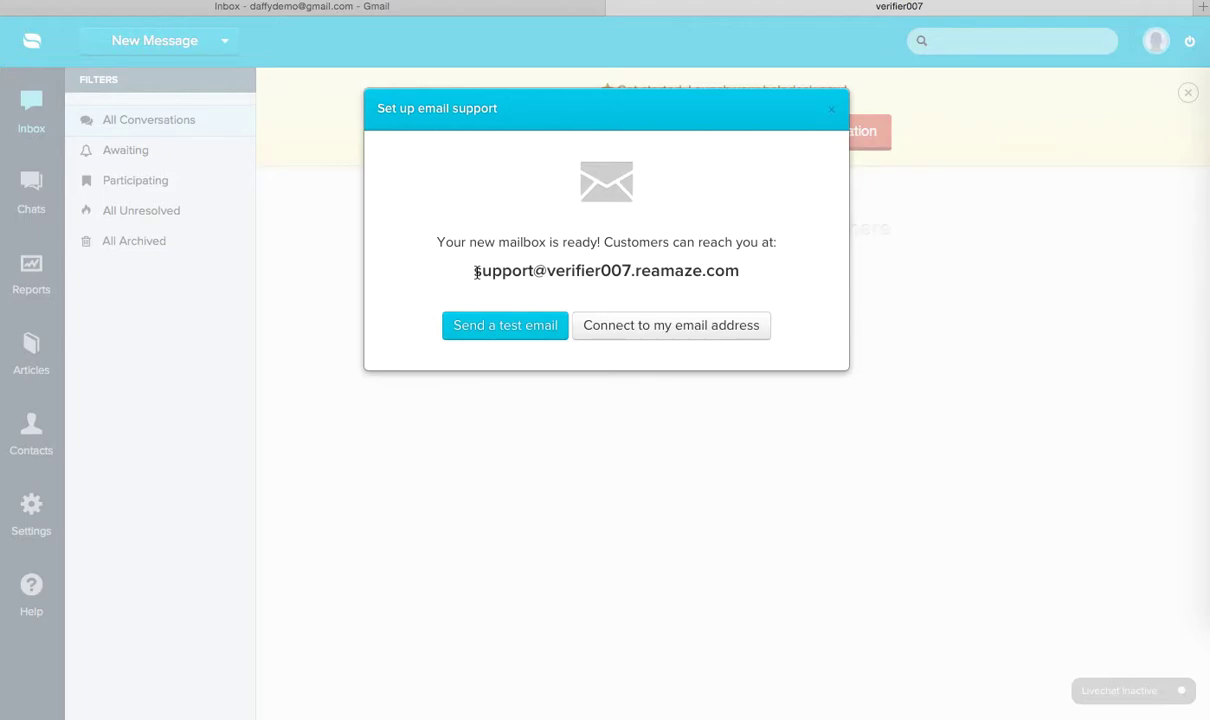
pyautogui.moveTo(476, 272); pyautogui.dragTo(757, 280)
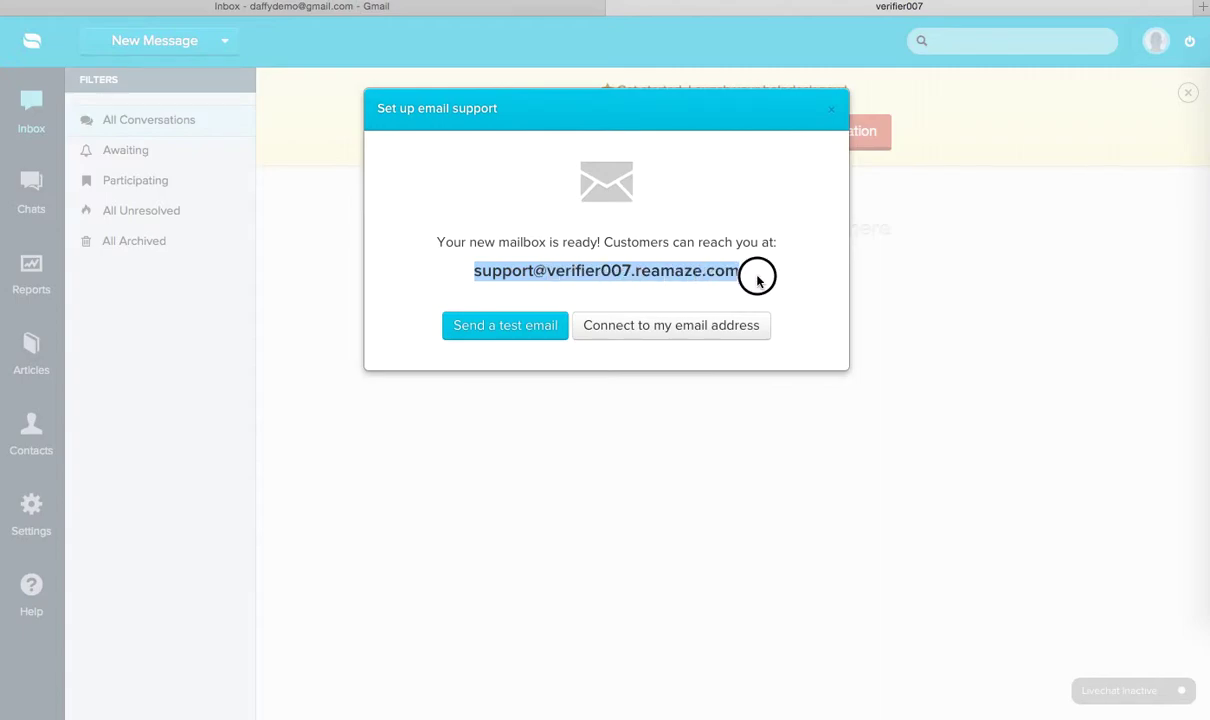
pyautogui.click(757, 281)
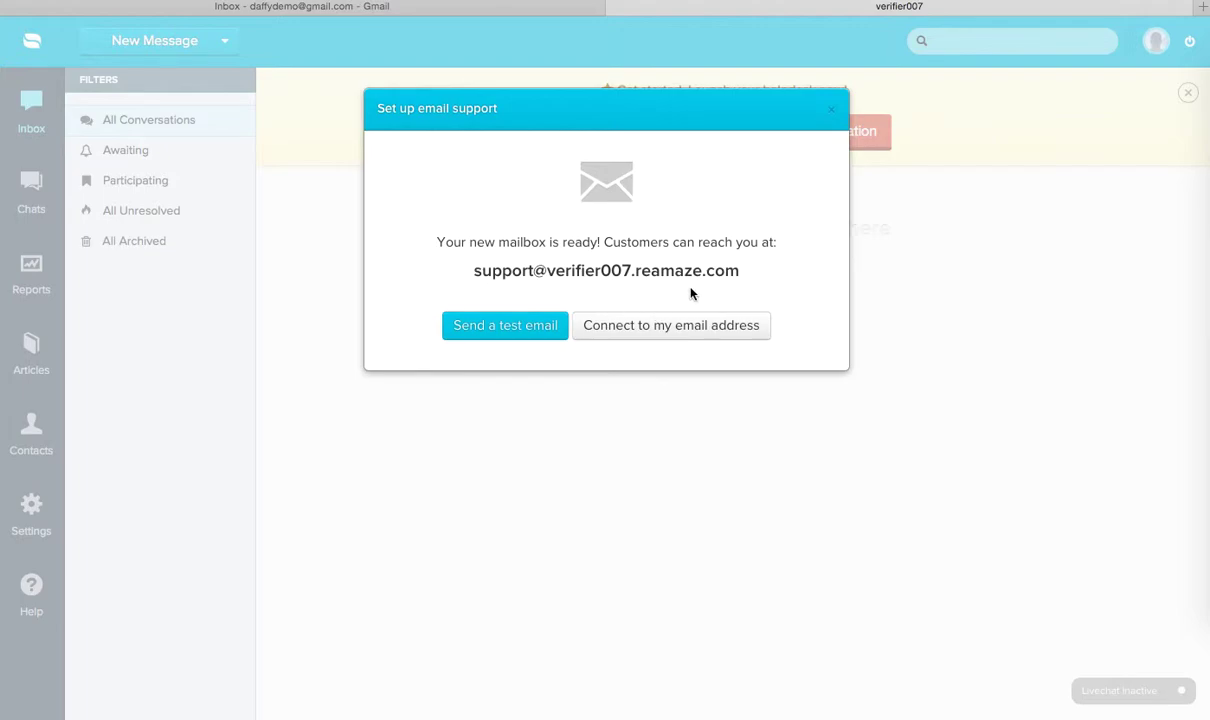
# Step: Connect the Gmail address as the custom support address and continue to the forwarding settings
pyautogui.click(628, 341)
pyautogui.click(558, 251)
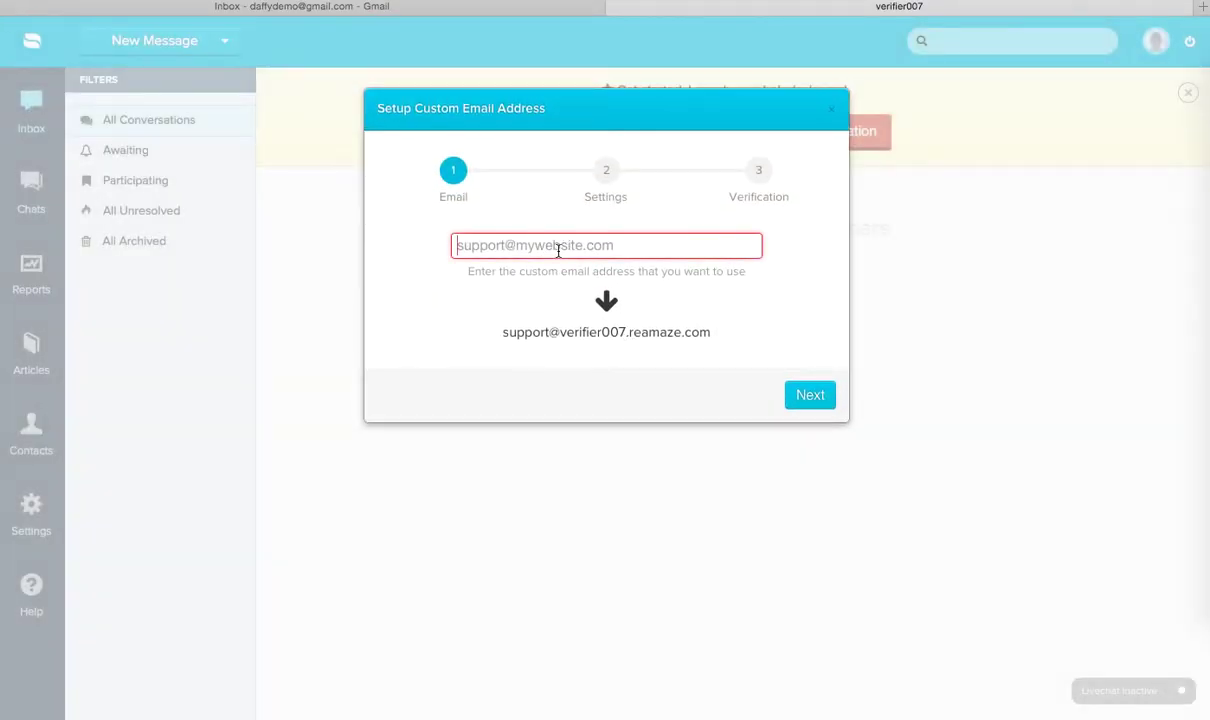
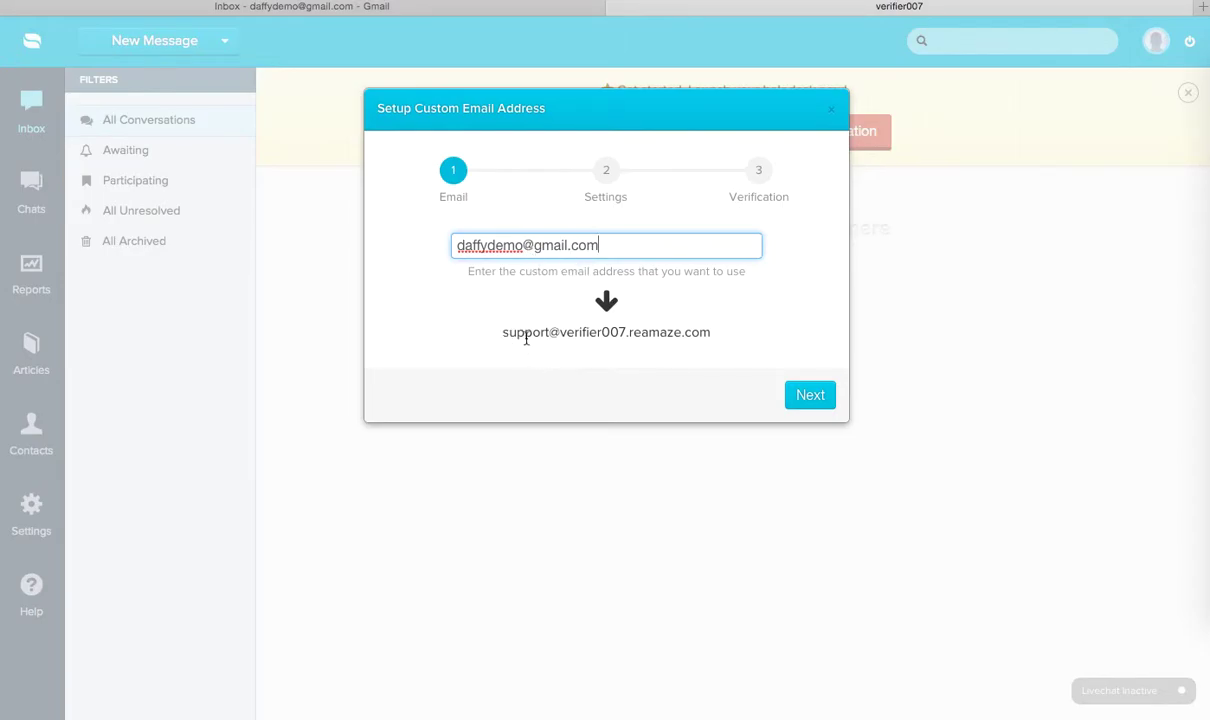
pyautogui.click(812, 397)
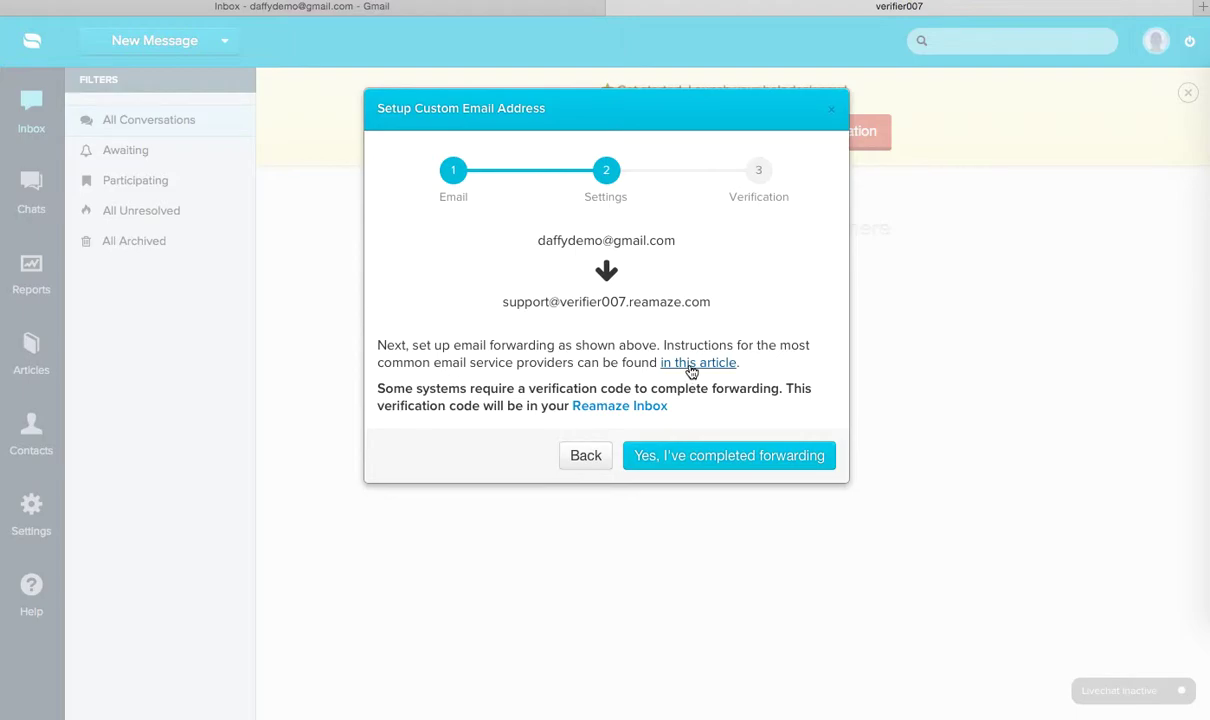
# Step: Start adding a forwarding address in Gmail's Forwarding and POP/IMAP settings and select the Re:amaze support address
pyautogui.click(305, 10)
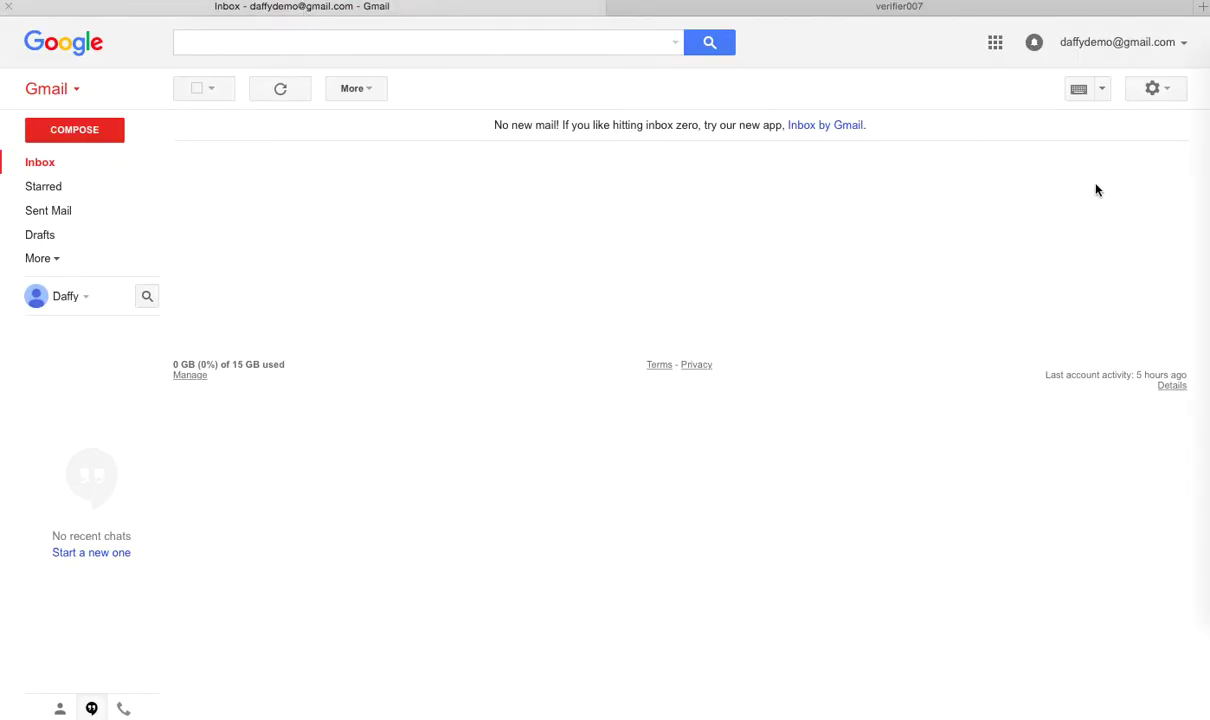
pyautogui.click(1158, 90)
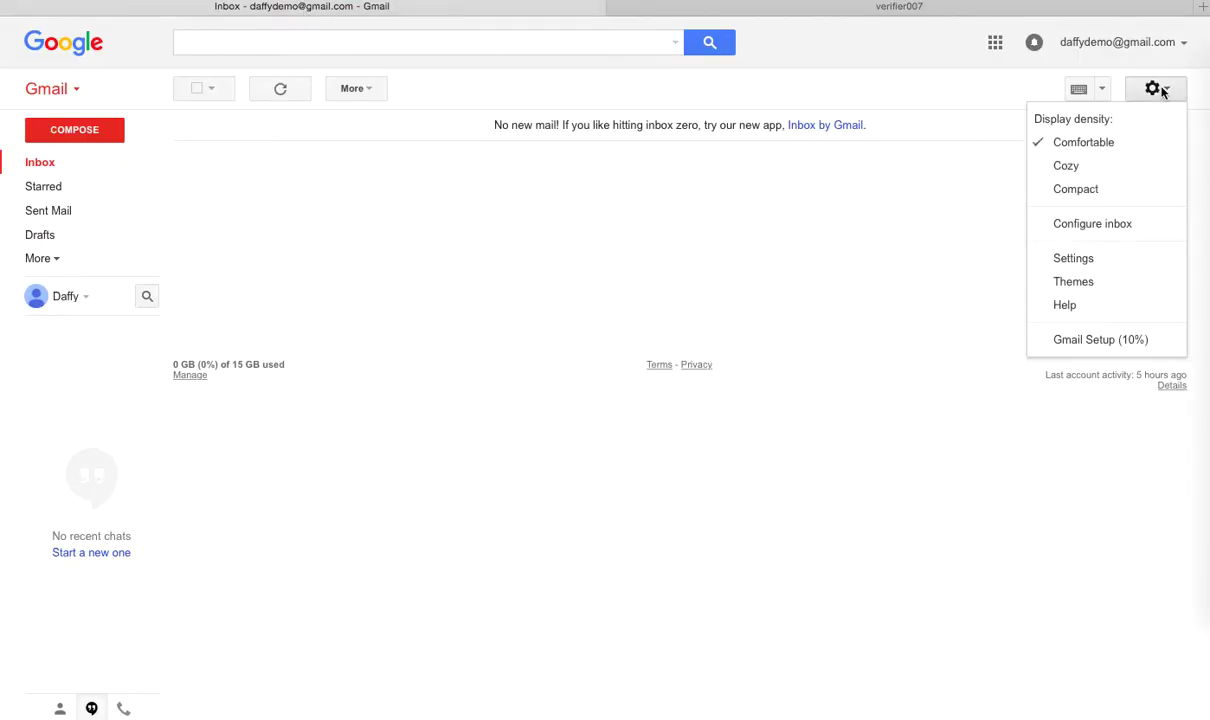
pyautogui.click(1087, 257)
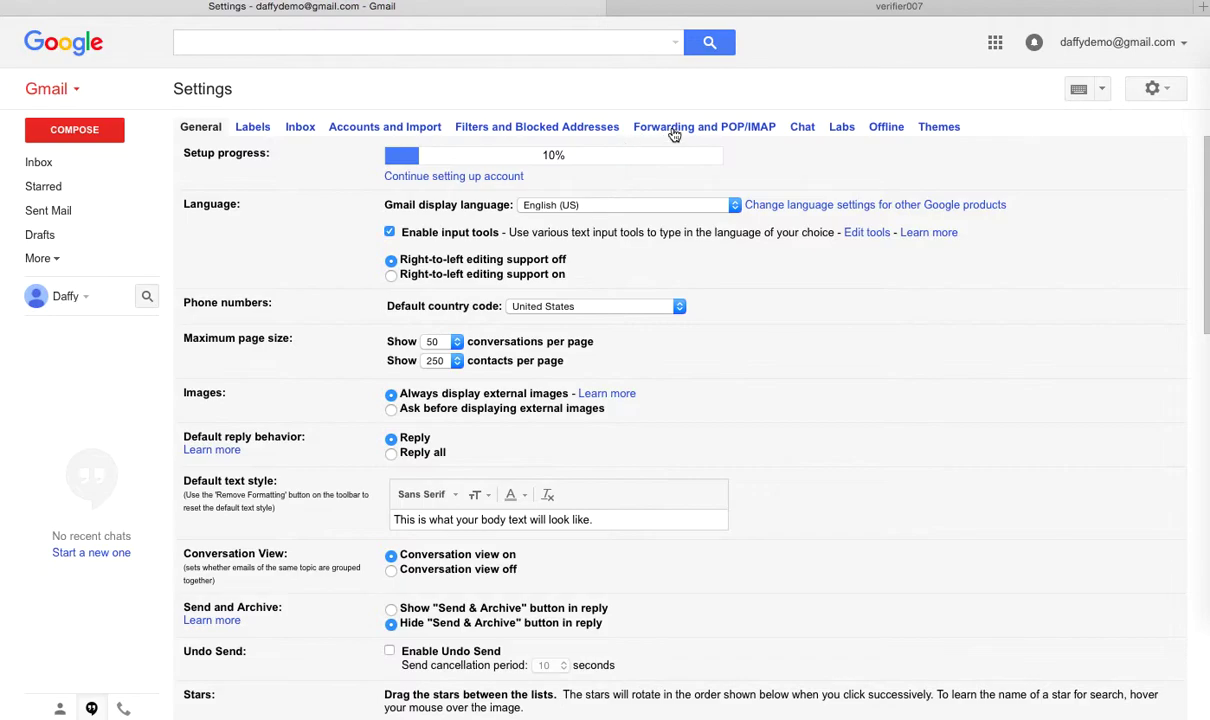
pyautogui.click(673, 130)
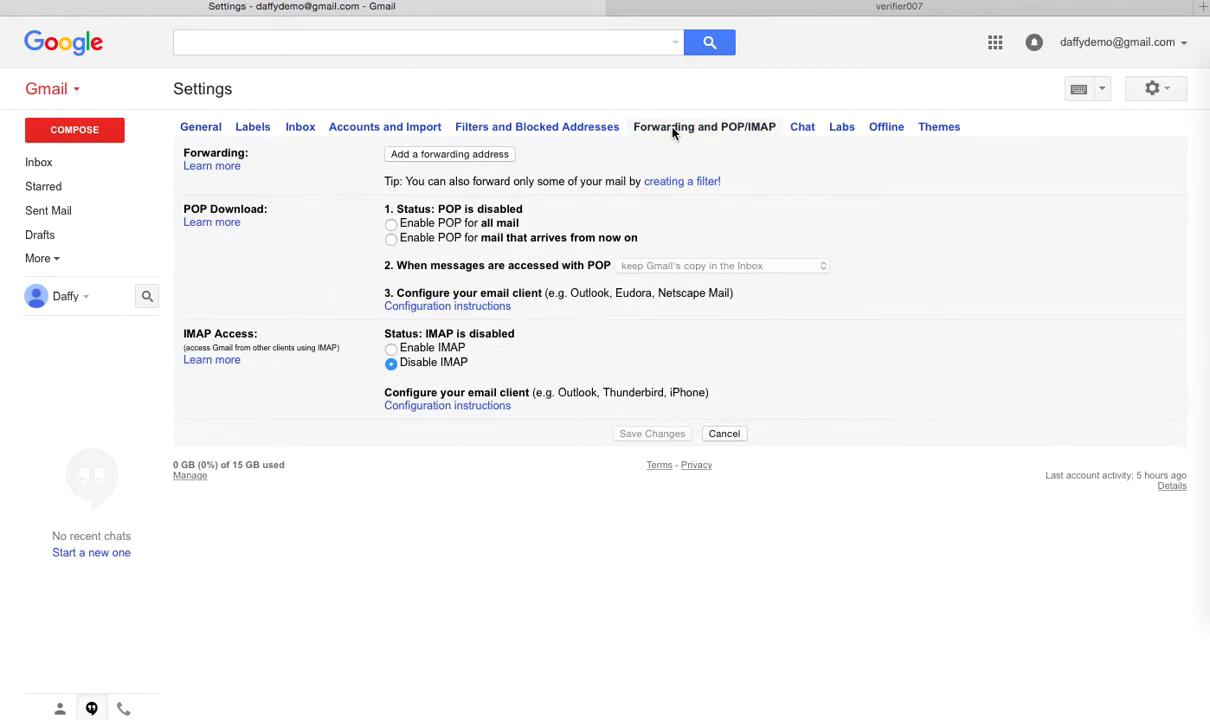
pyautogui.click(428, 158)
pyautogui.click(650, 12)
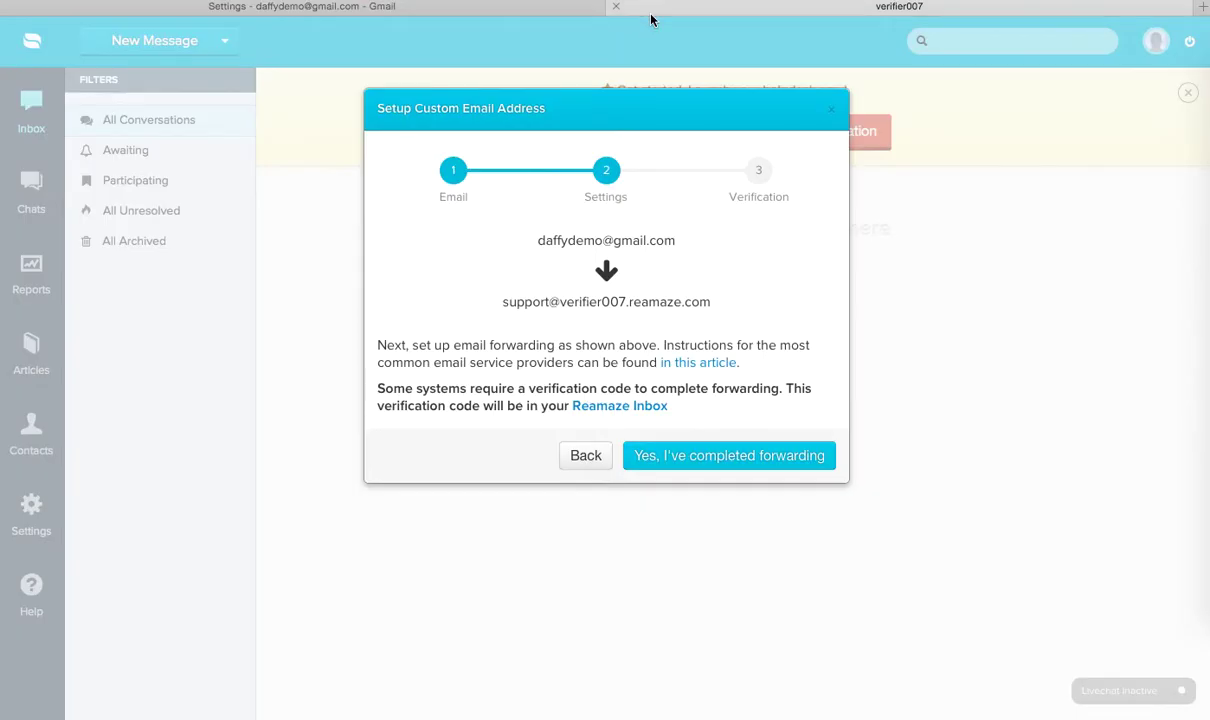
pyautogui.moveTo(502, 300); pyautogui.dragTo(716, 300)
pyautogui.hotkey('ctrl', 'c')
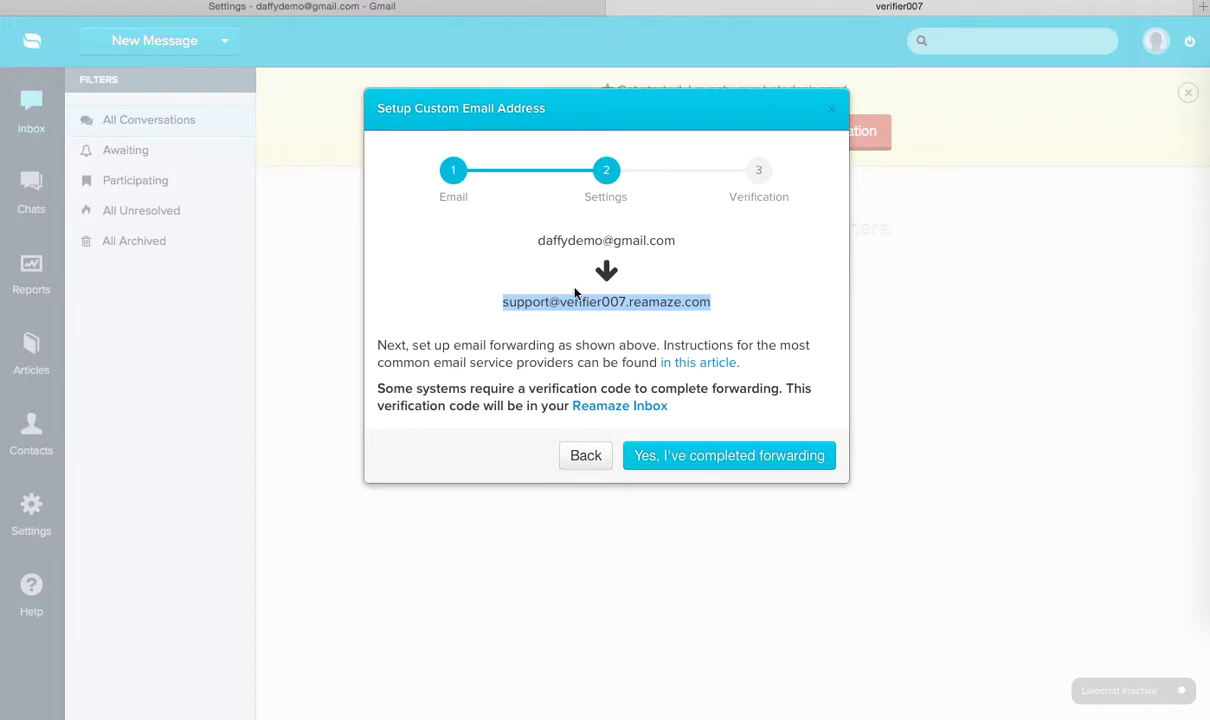
# Step: Add the pasted Re:amaze support address as a Gmail forwarding address and send its confirmation code
pyautogui.click(345, 8)
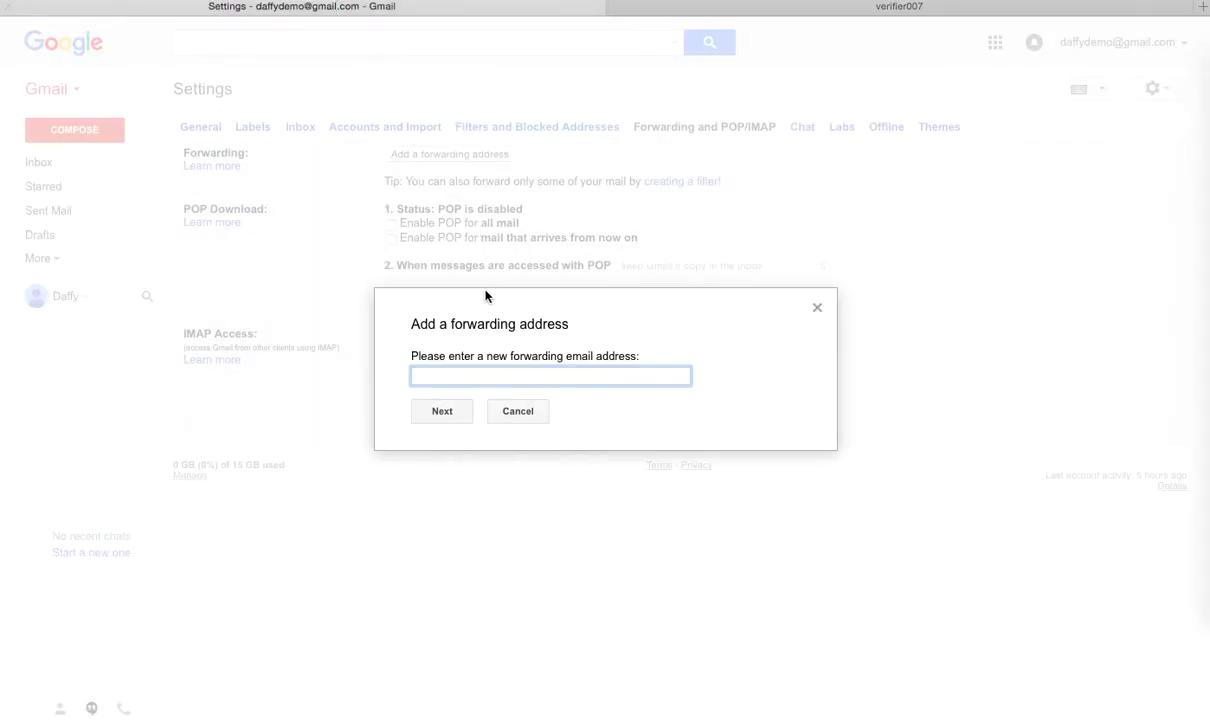
pyautogui.hotkey('ctrl', 'v')
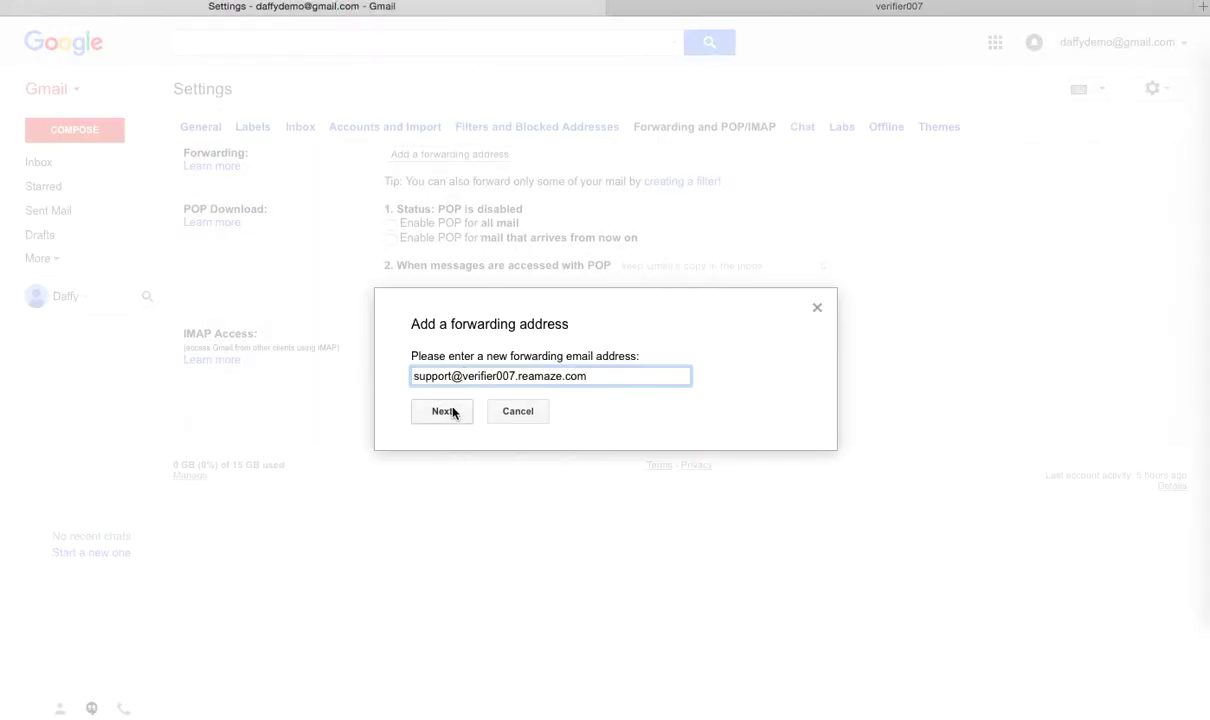
pyautogui.click(452, 415)
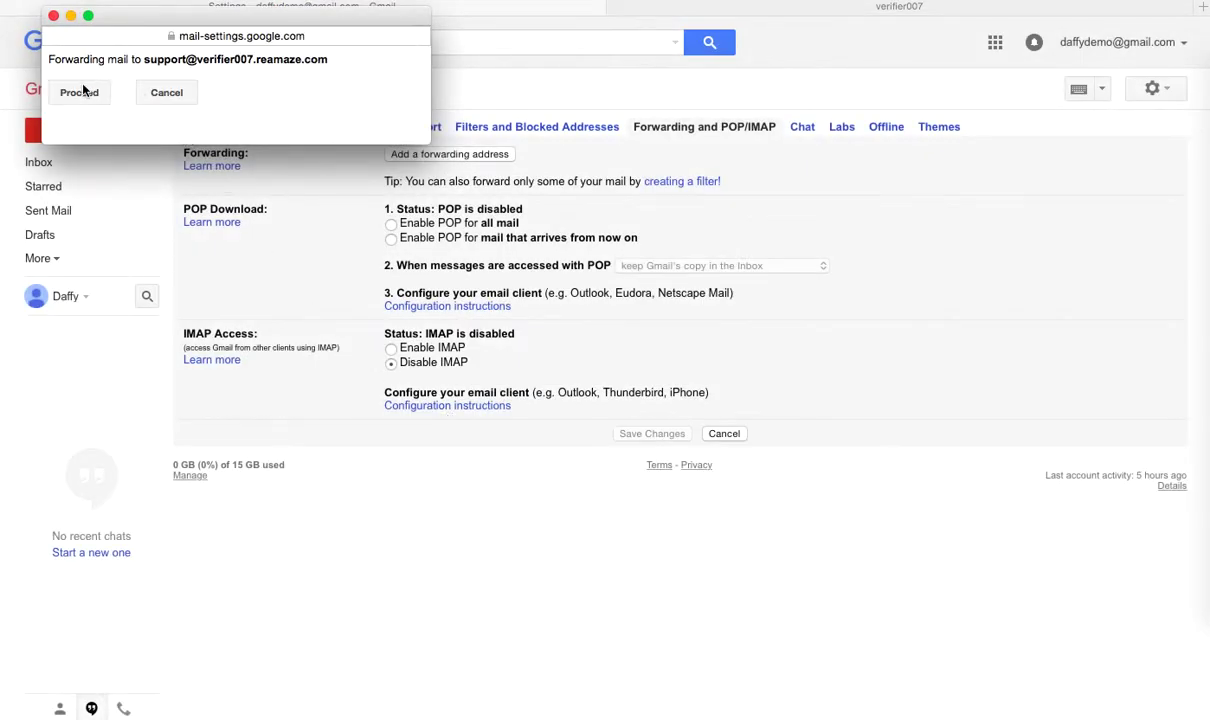
pyautogui.click(80, 92)
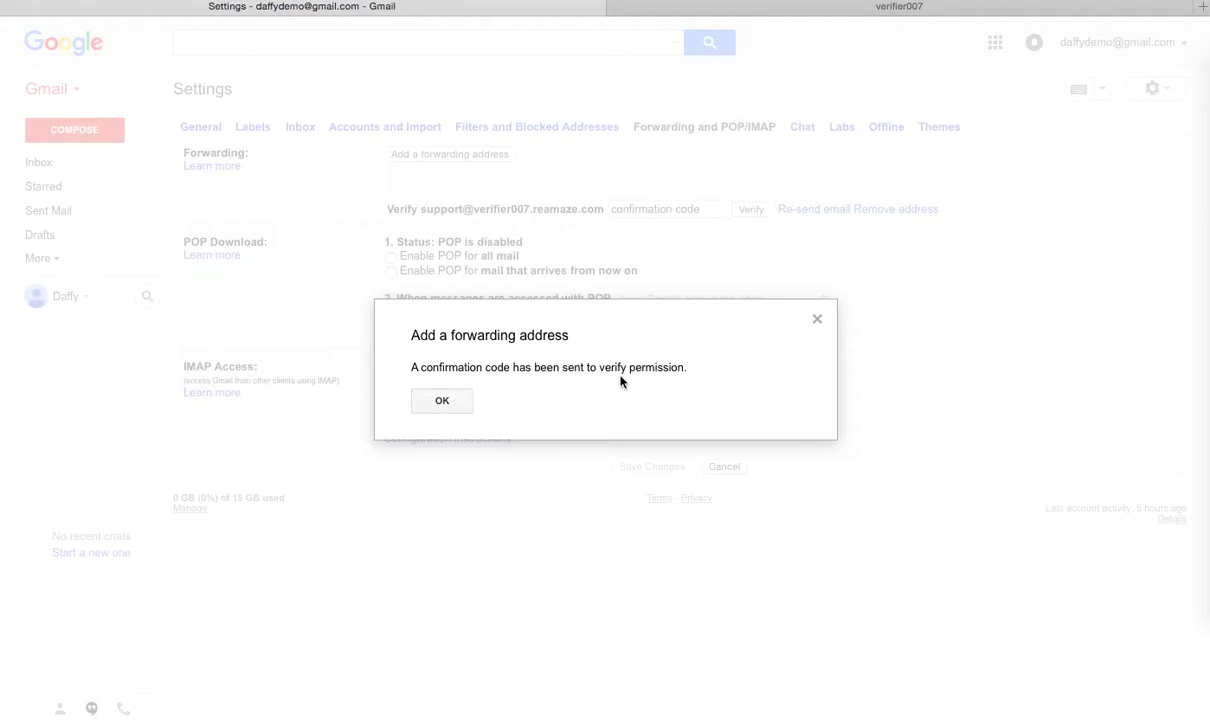
pyautogui.click(442, 401)
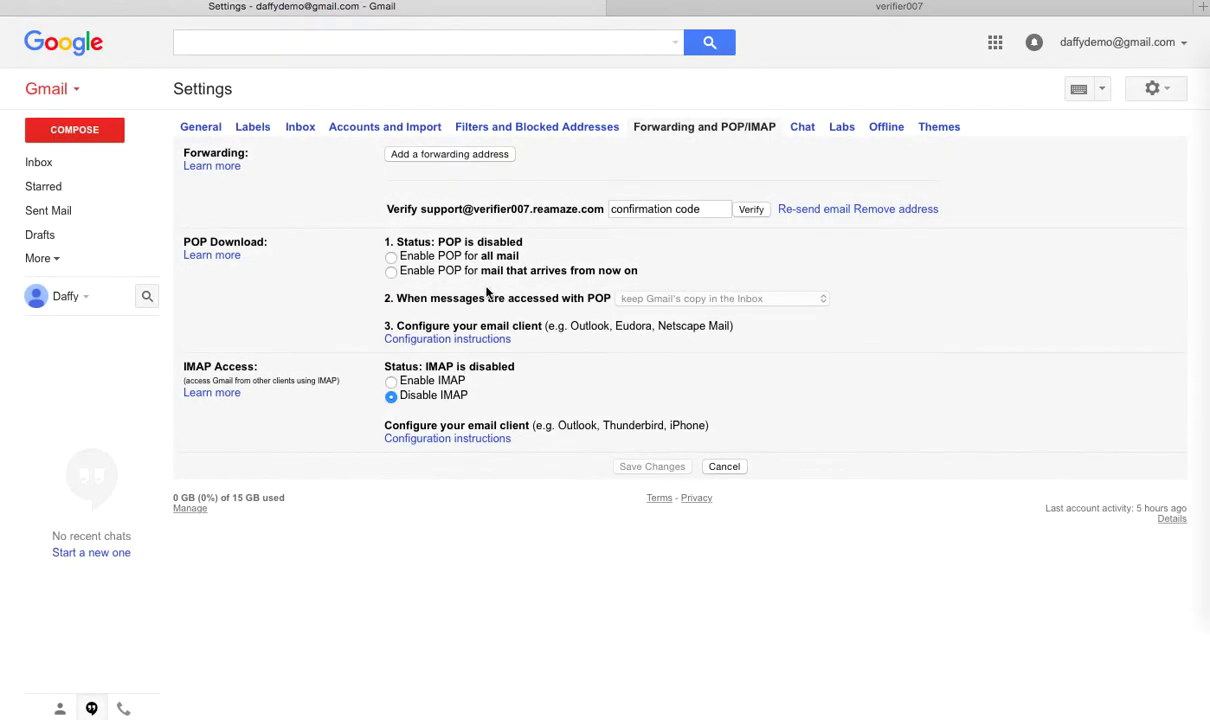
# Step: Copy the code from Gmail's forwarding confirmation email in the Re:amaze inbox
pyautogui.click(710, 8)
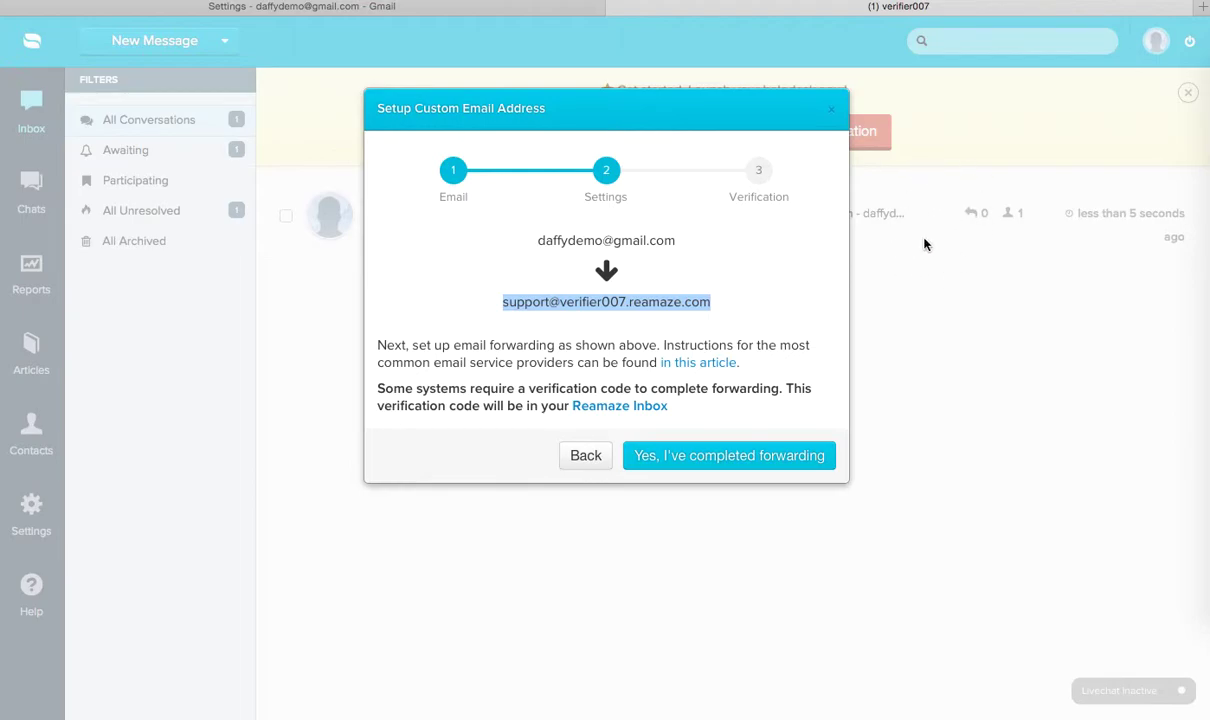
pyautogui.click(611, 410)
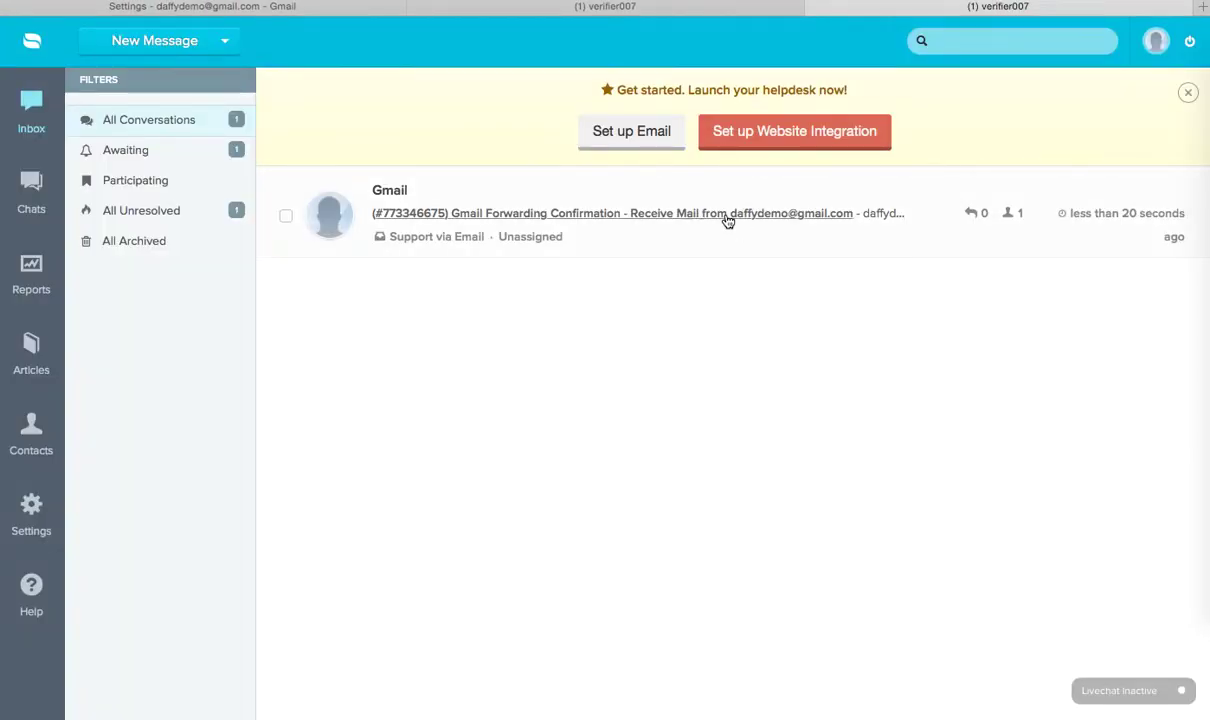
pyautogui.click(726, 219)
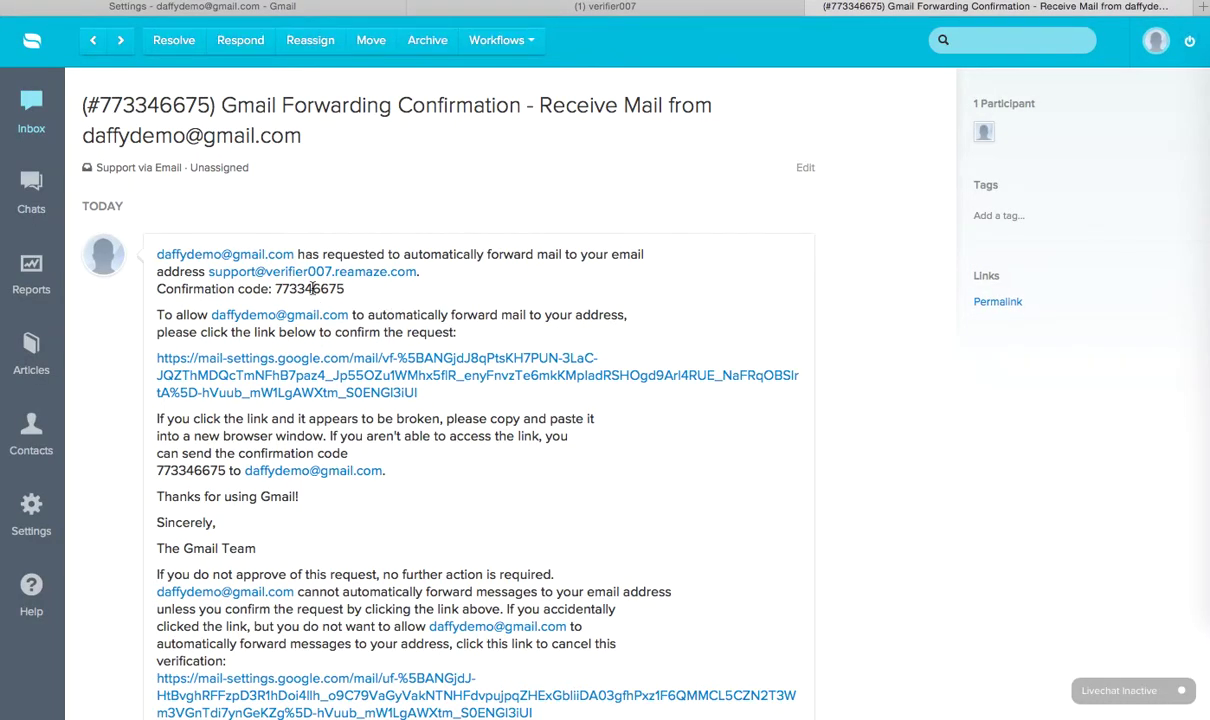
pyautogui.doubleClick(312, 288)
pyautogui.press('super+c')
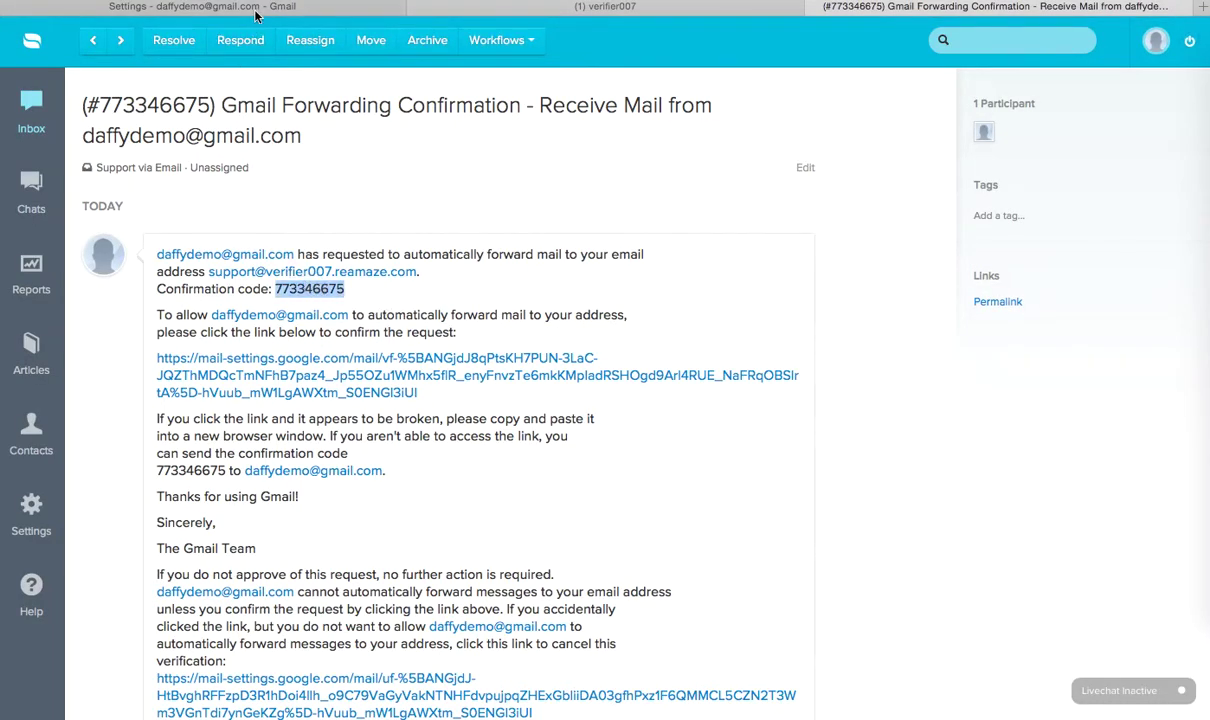
pyautogui.click(245, 10)
# Step: Verify the support address with the pasted code and save forwarding of incoming mail to it
pyautogui.click(645, 204)
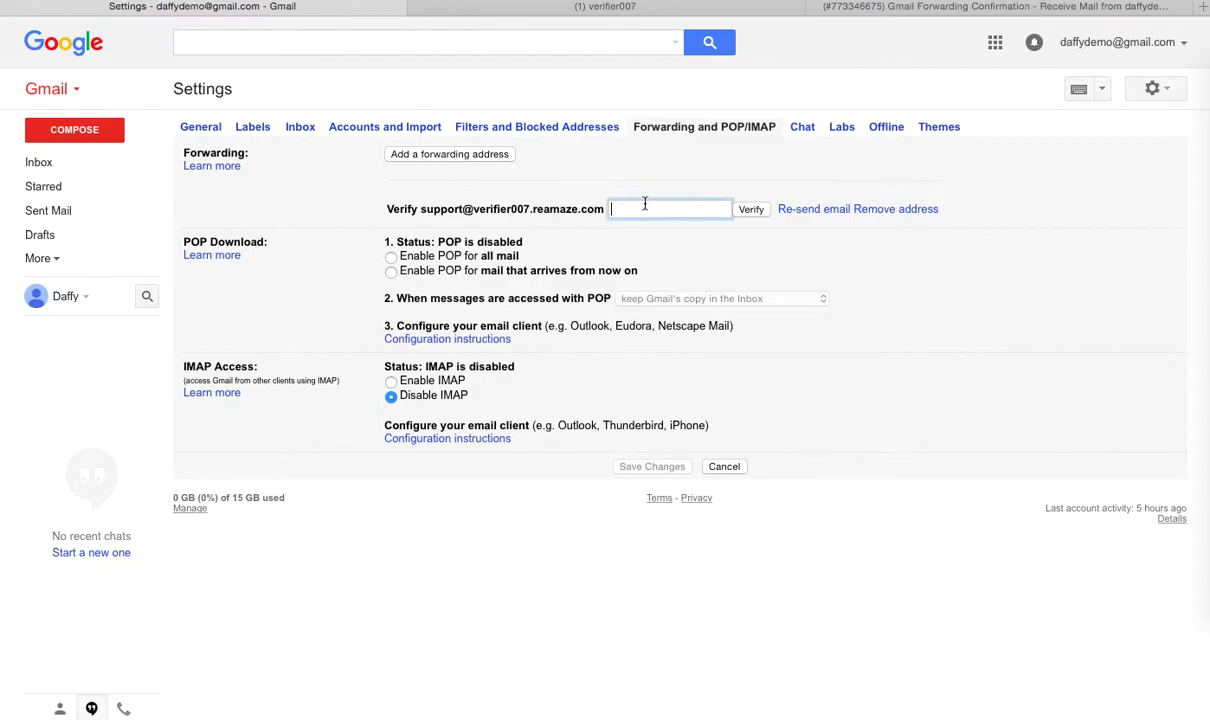
pyautogui.press('super+v')
pyautogui.click(751, 209)
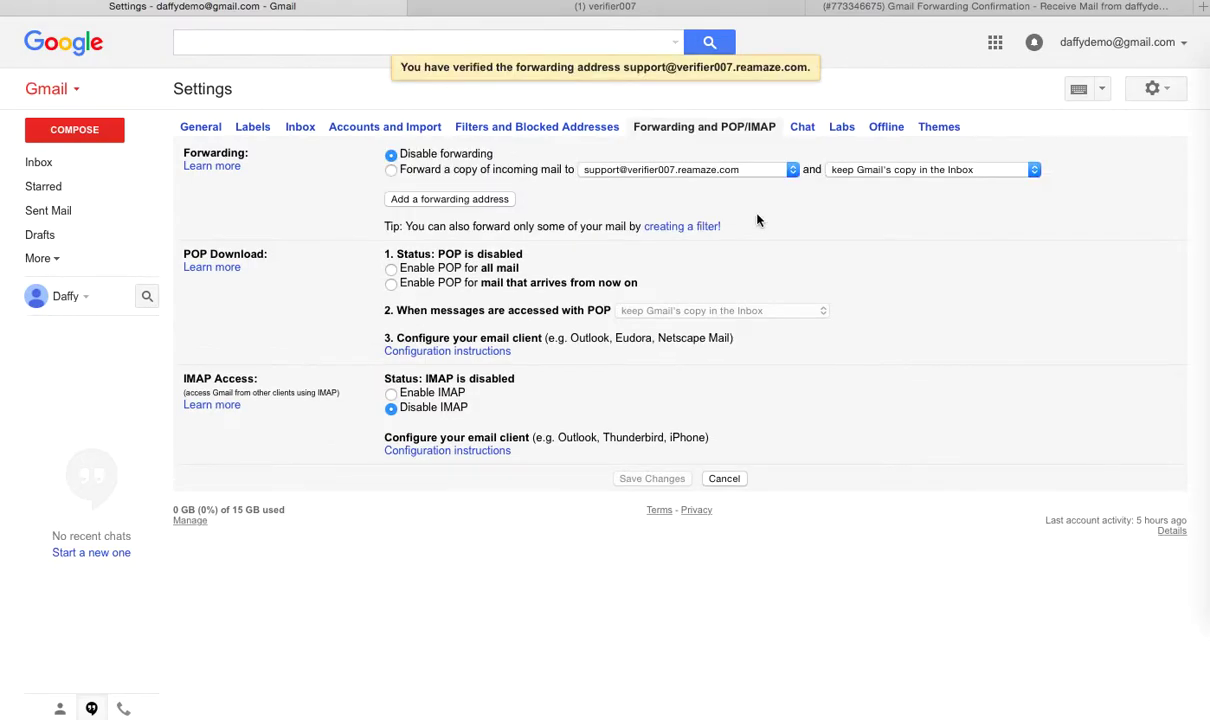
pyautogui.click(392, 171)
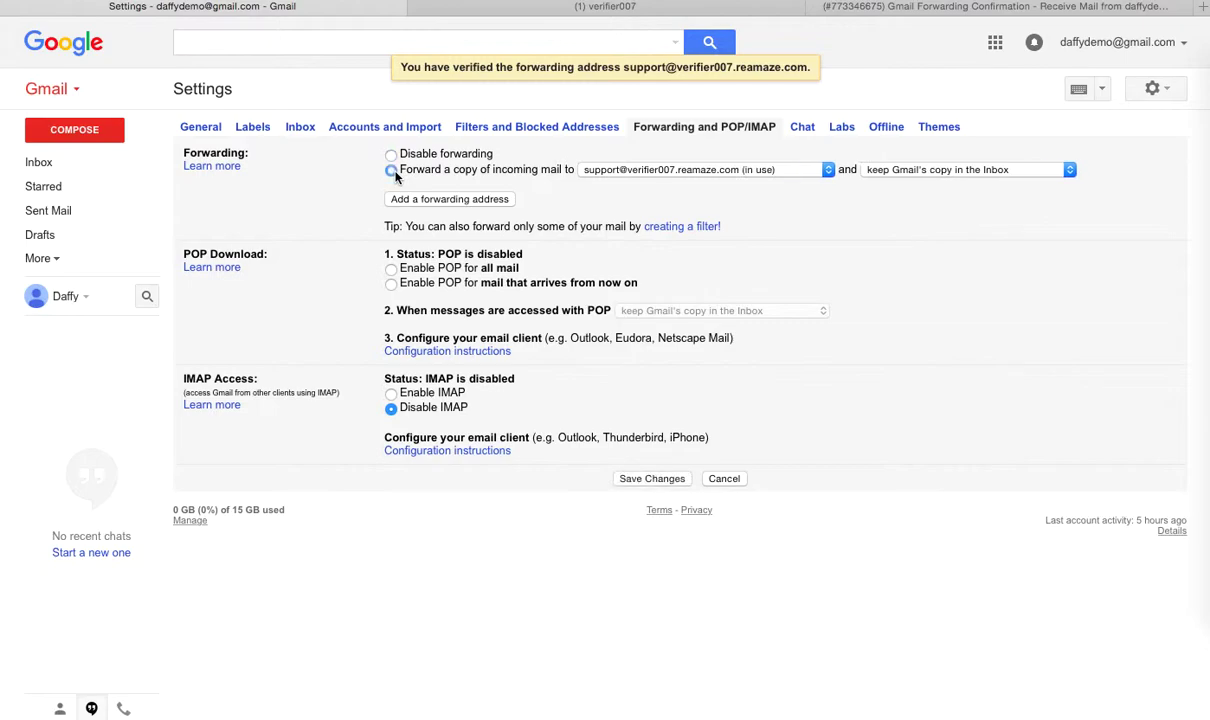
pyautogui.click(648, 479)
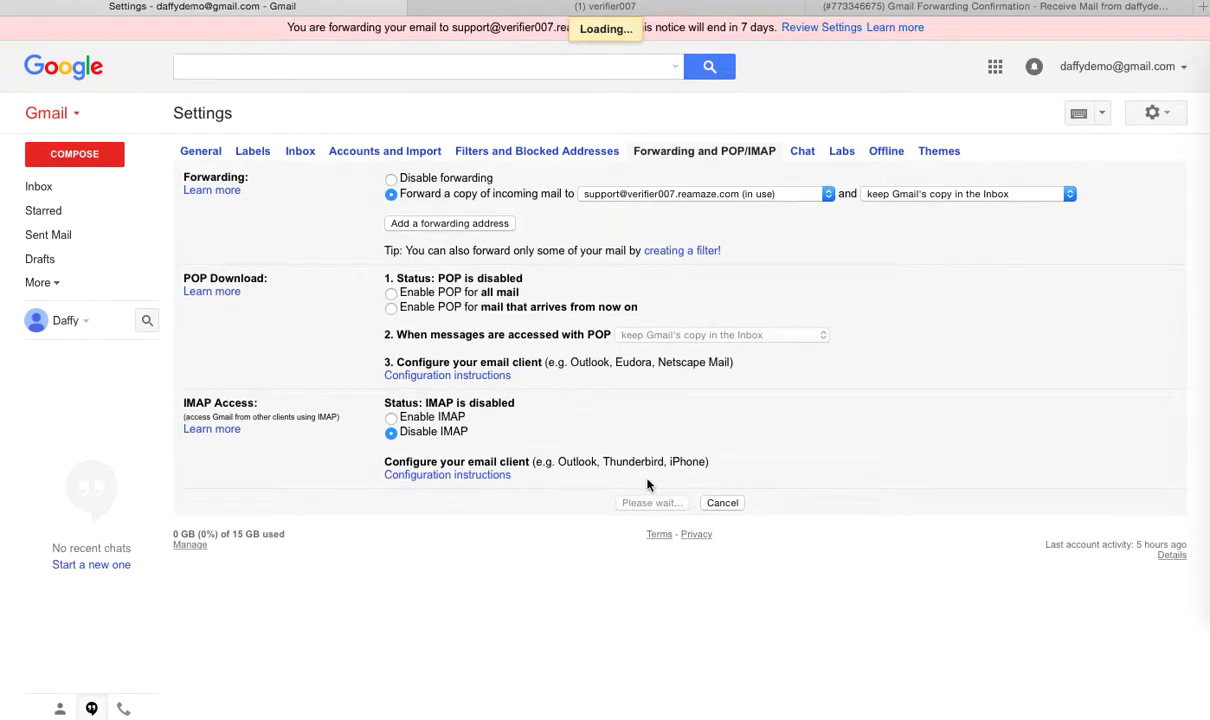
pyautogui.click(691, 8)
pyautogui.click(689, 306)
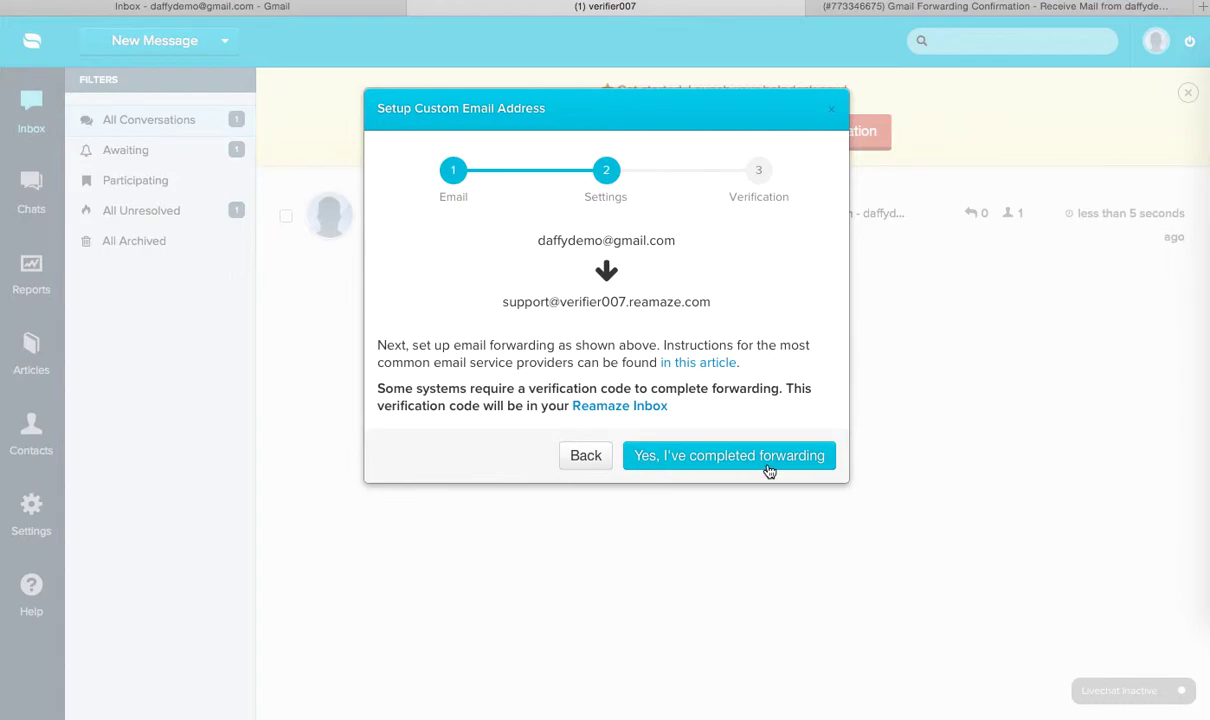
# Step: Confirm forwarding is complete, close the success dialog, and archive the confirmation conversation
pyautogui.click(725, 455)
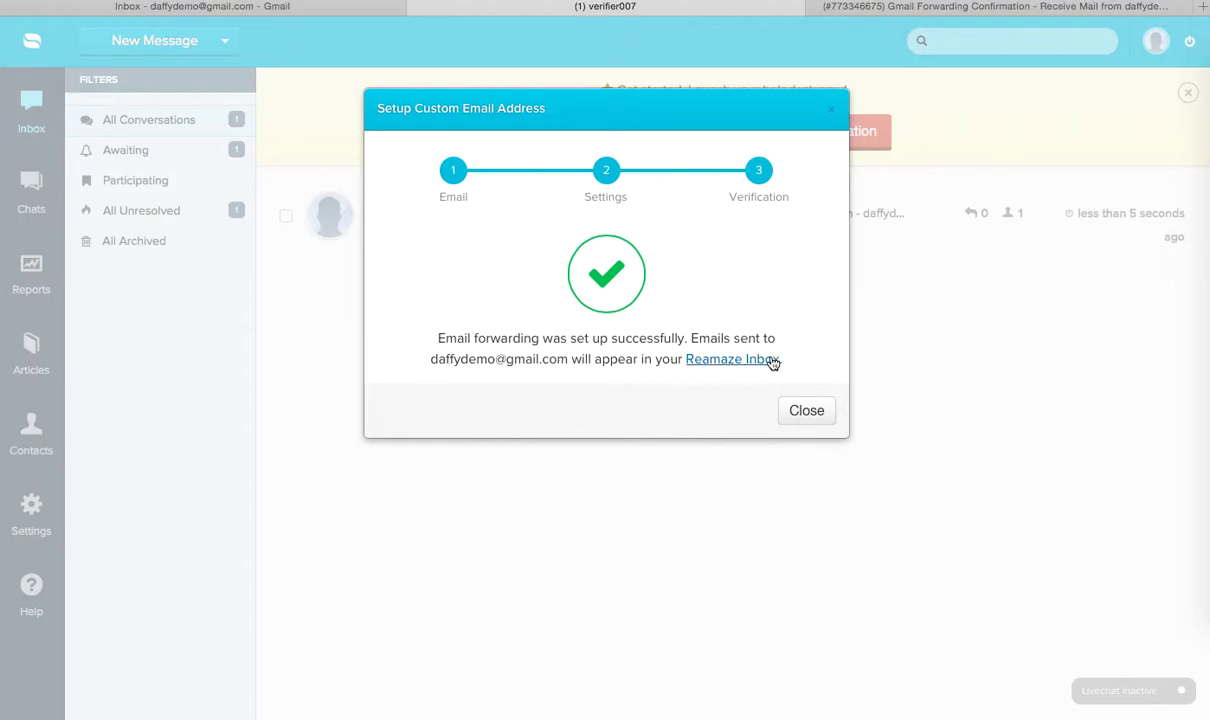
pyautogui.click(806, 411)
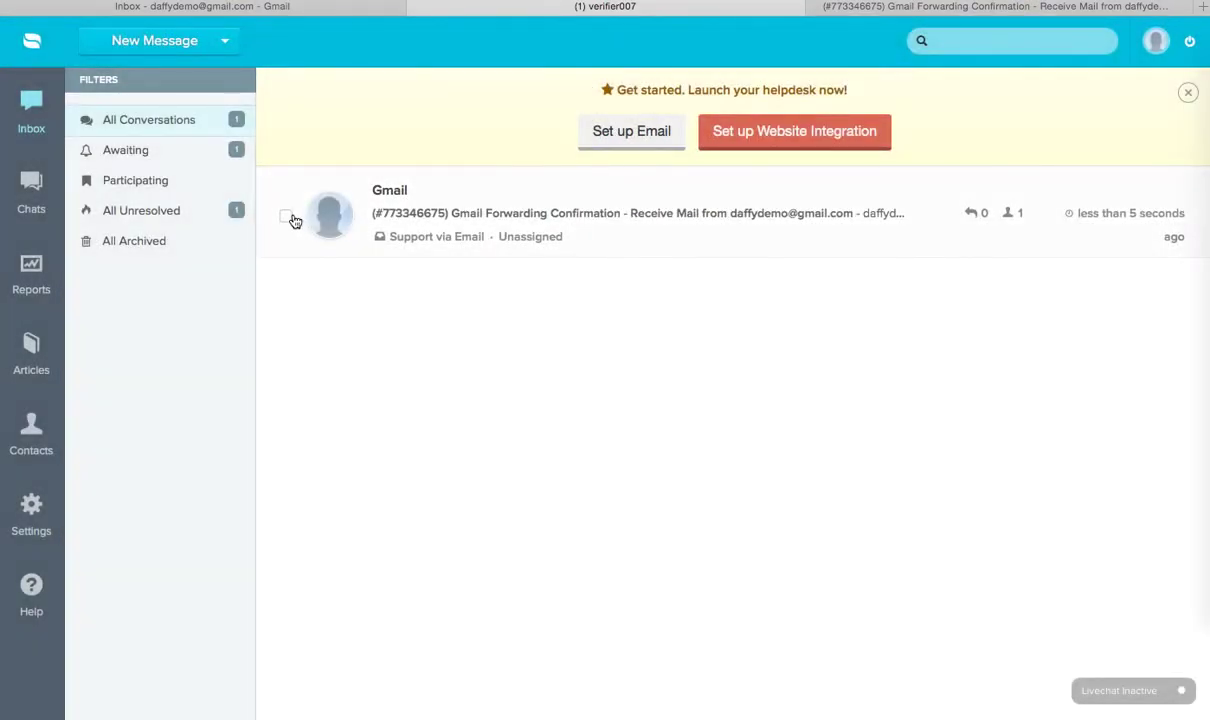
pyautogui.click(286, 217)
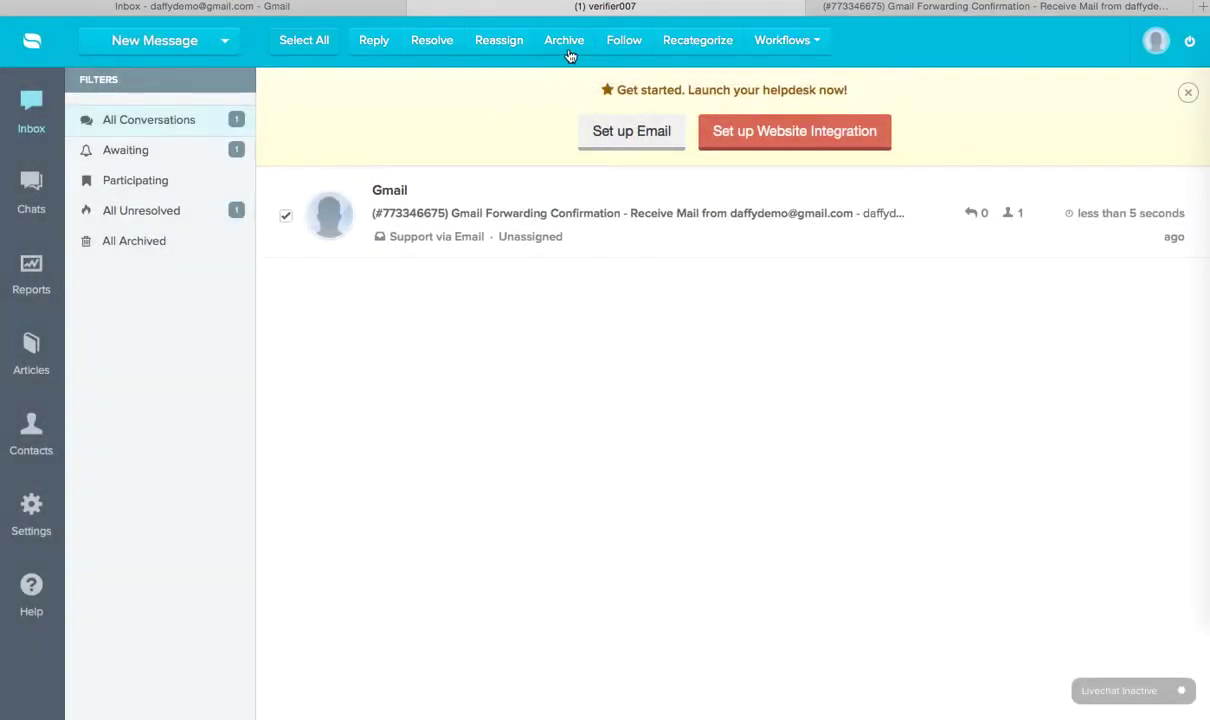
pyautogui.click(566, 48)
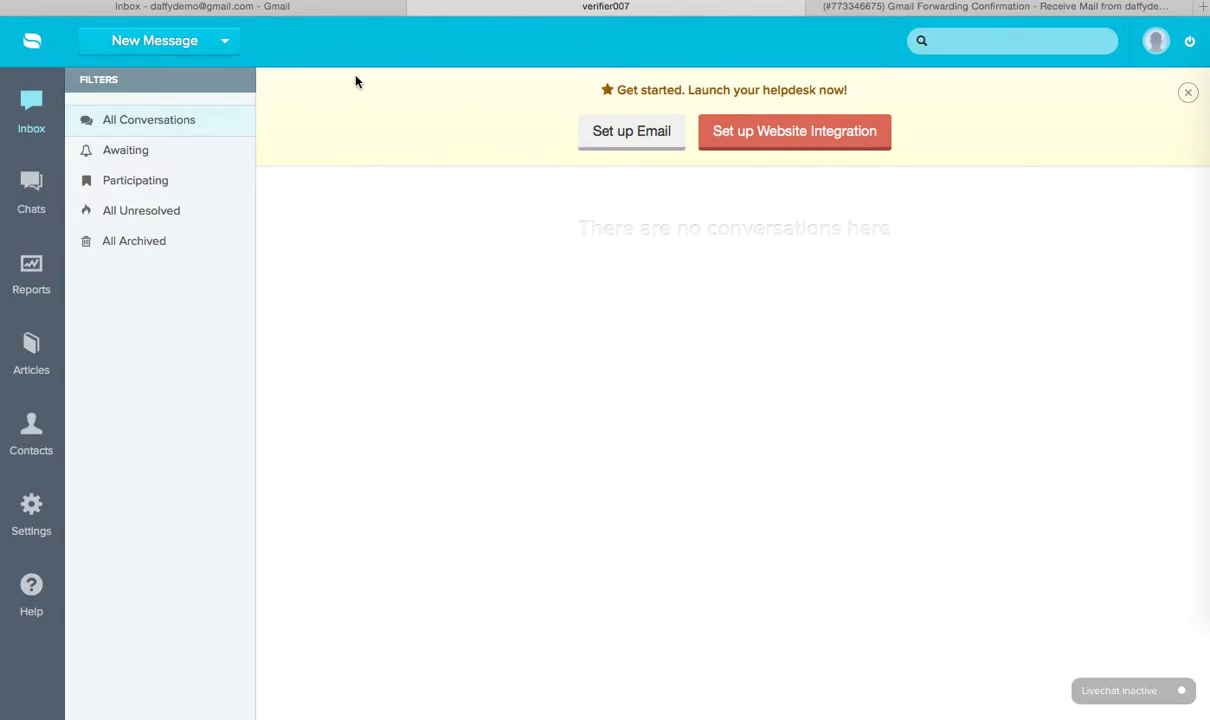
pyautogui.click(338, 10)
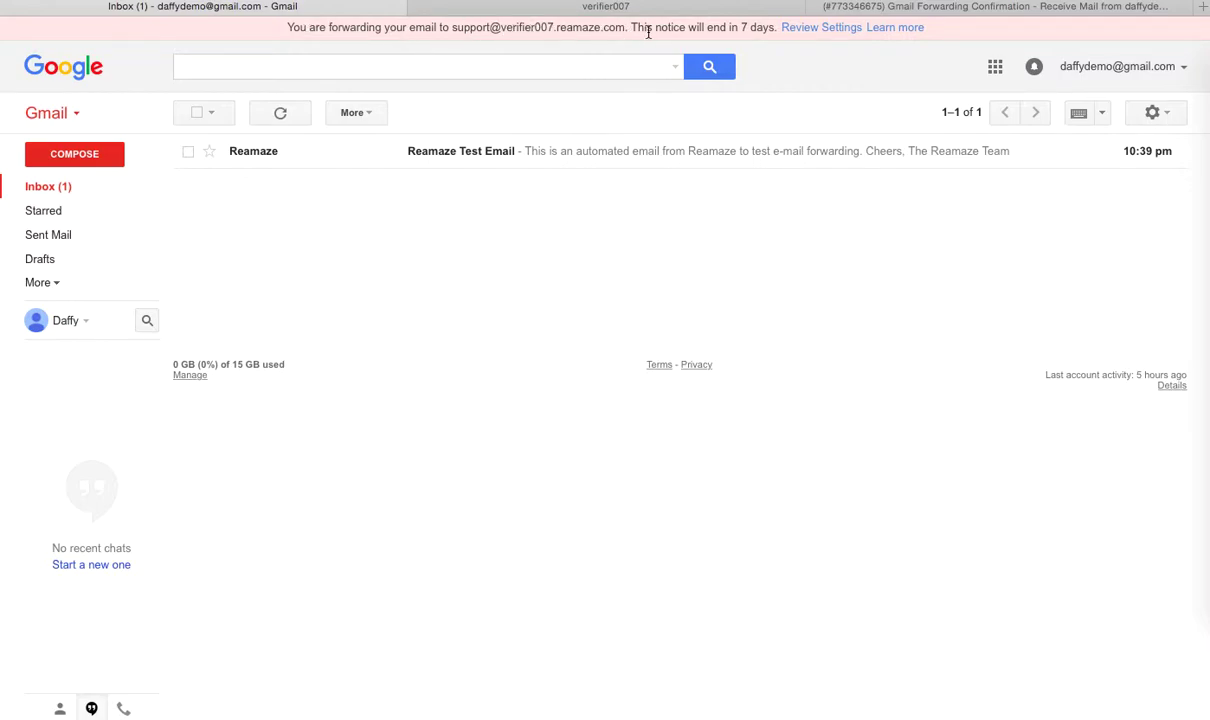
pyautogui.click(605, 8)
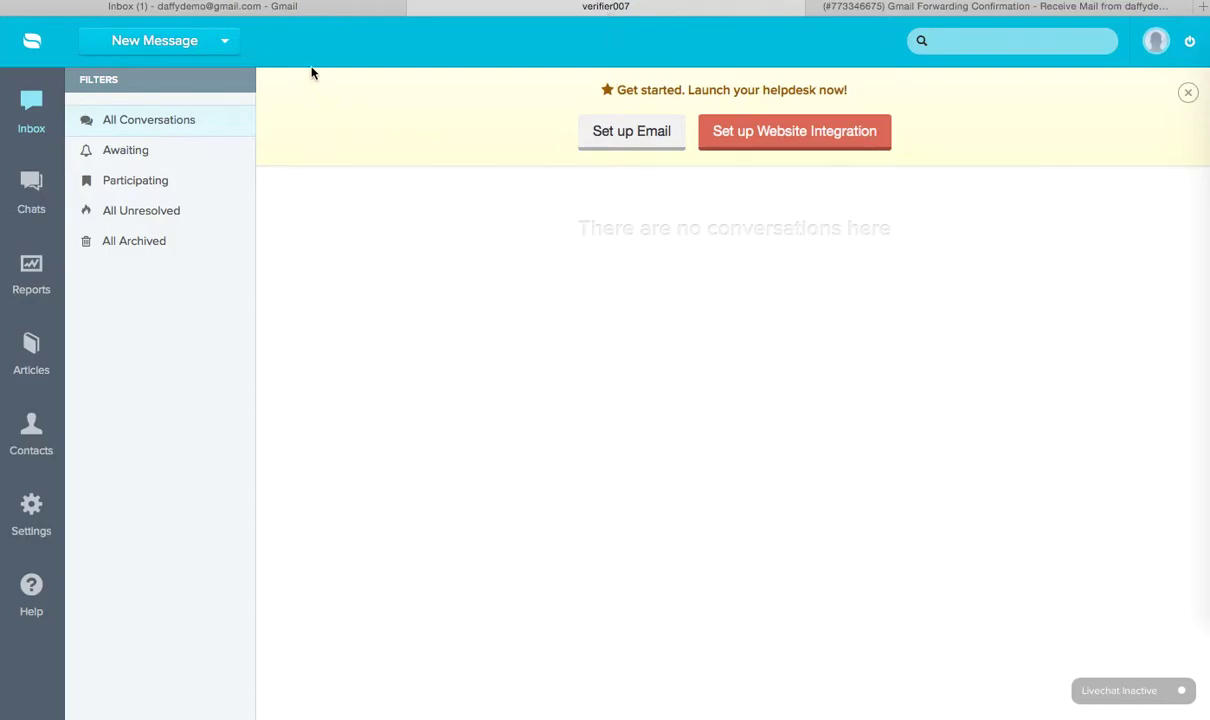
pyautogui.click(289, 12)
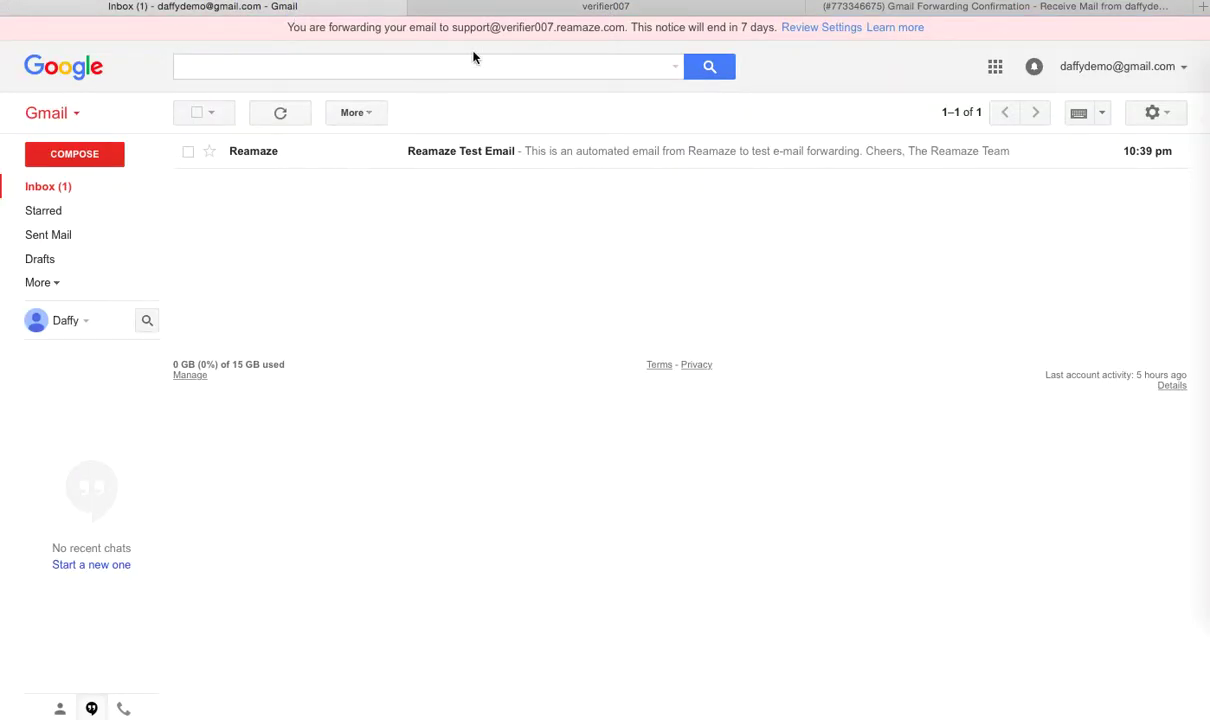
pyautogui.click(573, 17)
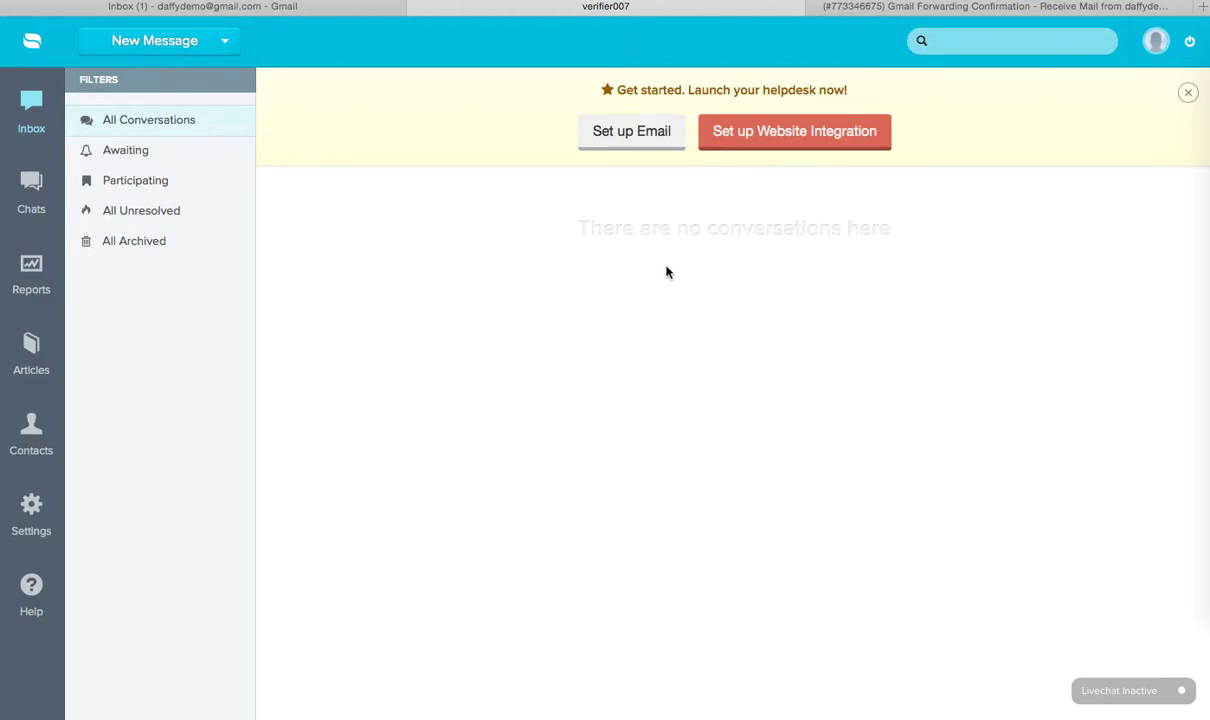
pyautogui.click(262, 10)
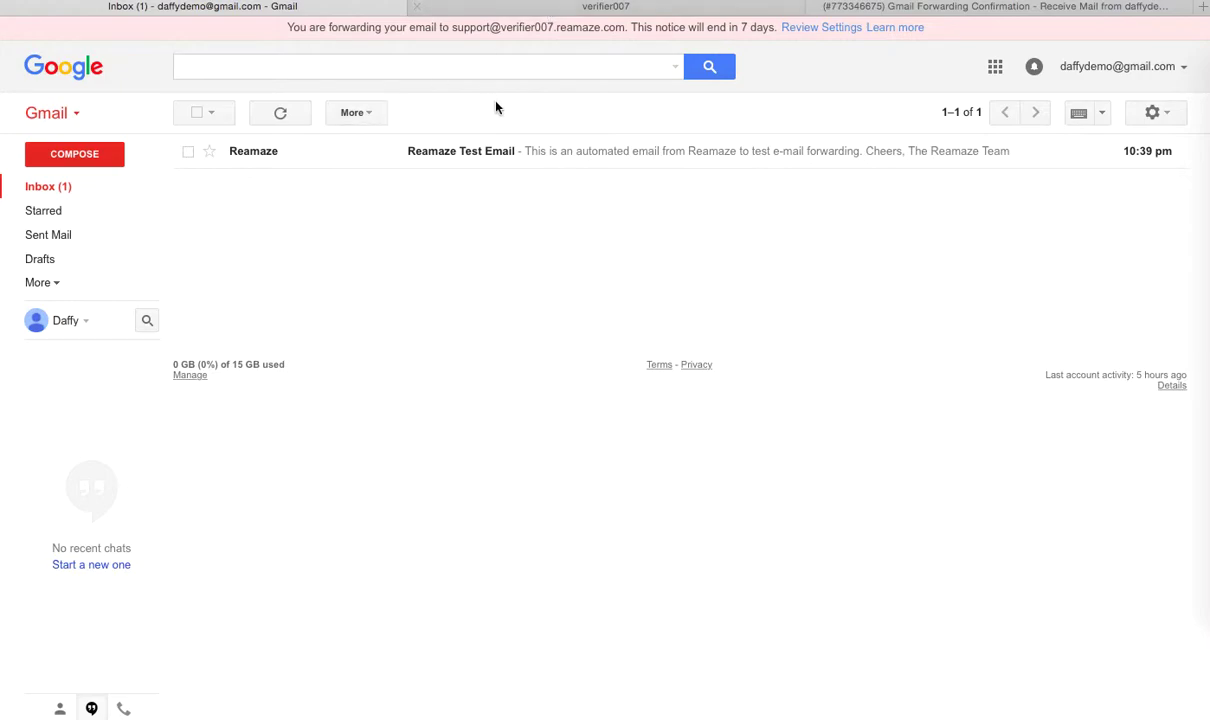
pyautogui.click(588, 10)
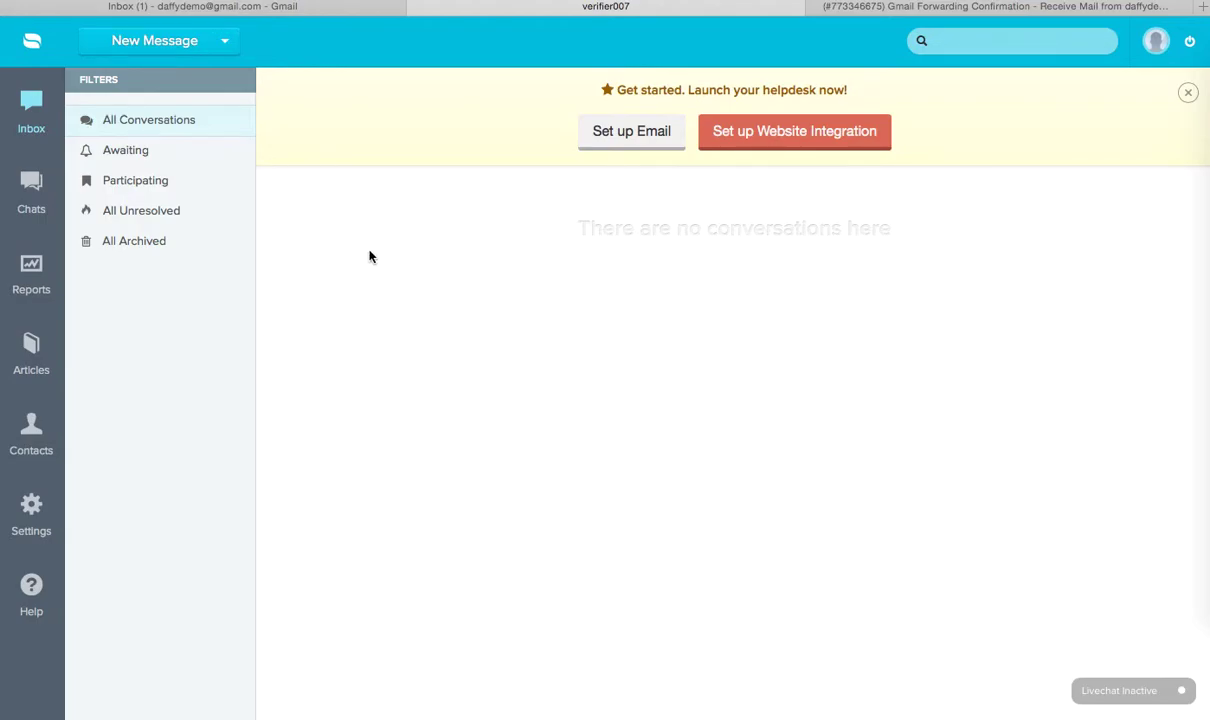
pyautogui.click(266, 6)
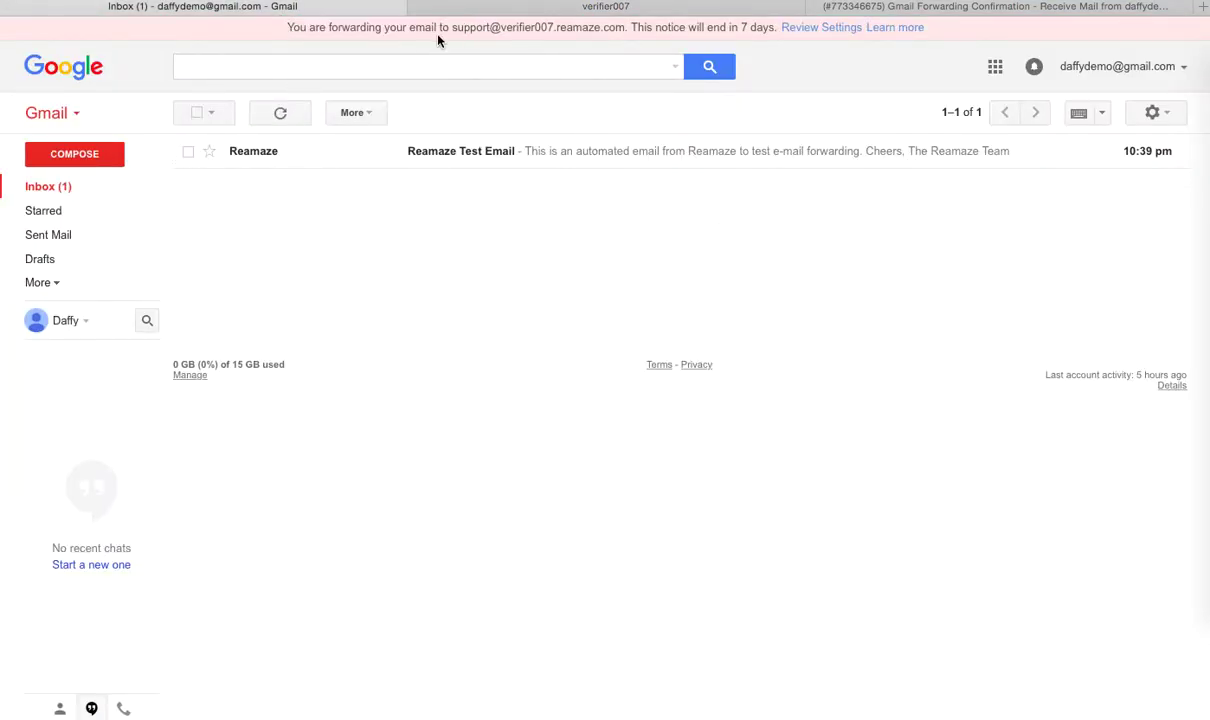
pyautogui.moveTo(453, 28); pyautogui.dragTo(620, 30)
pyautogui.click(582, 10)
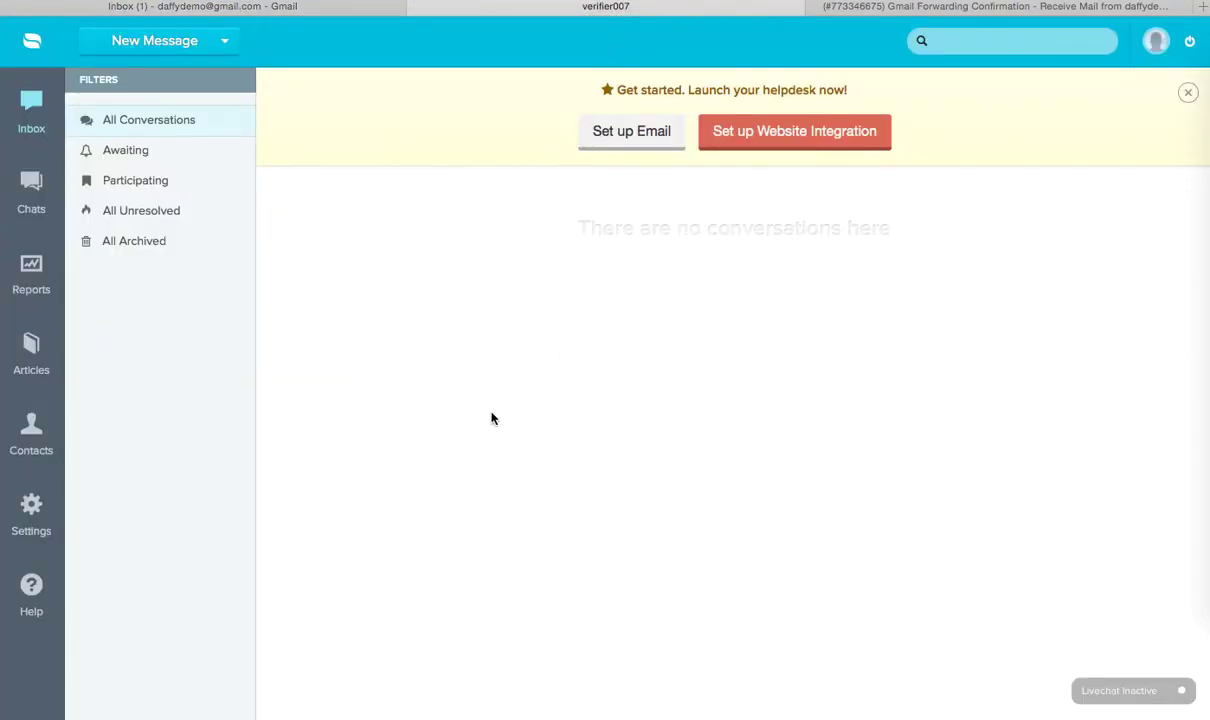
pyautogui.click(30, 505)
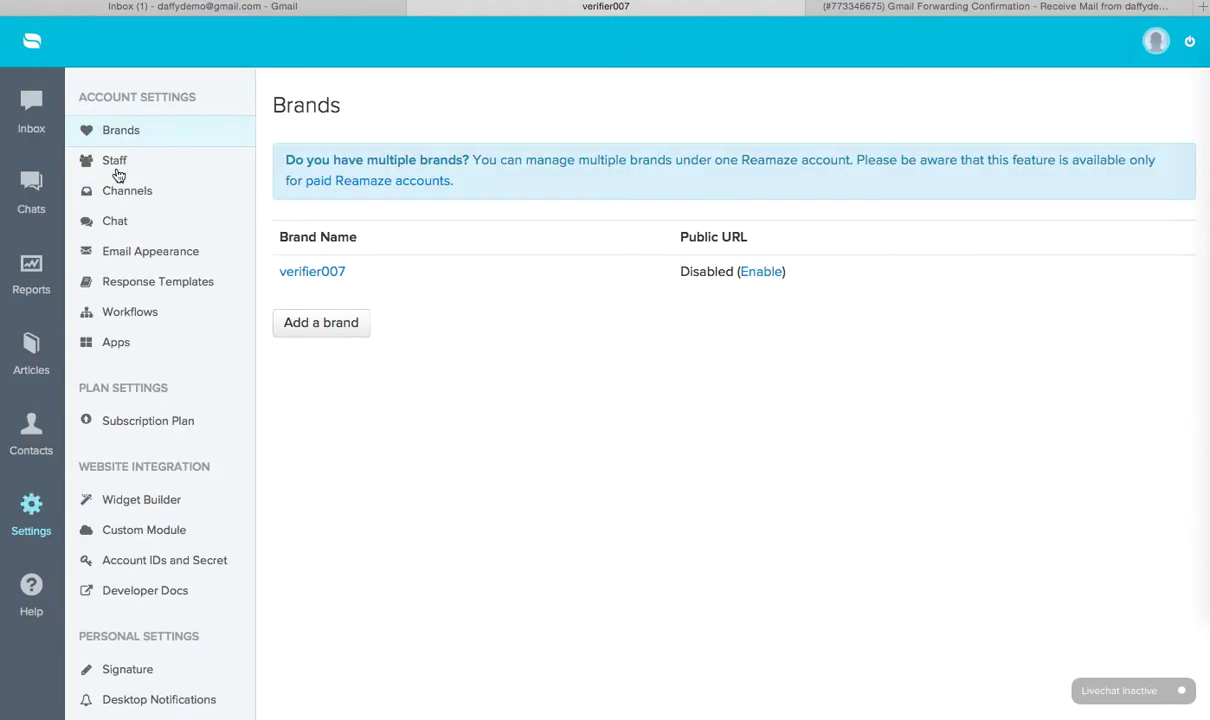
pyautogui.click(110, 162)
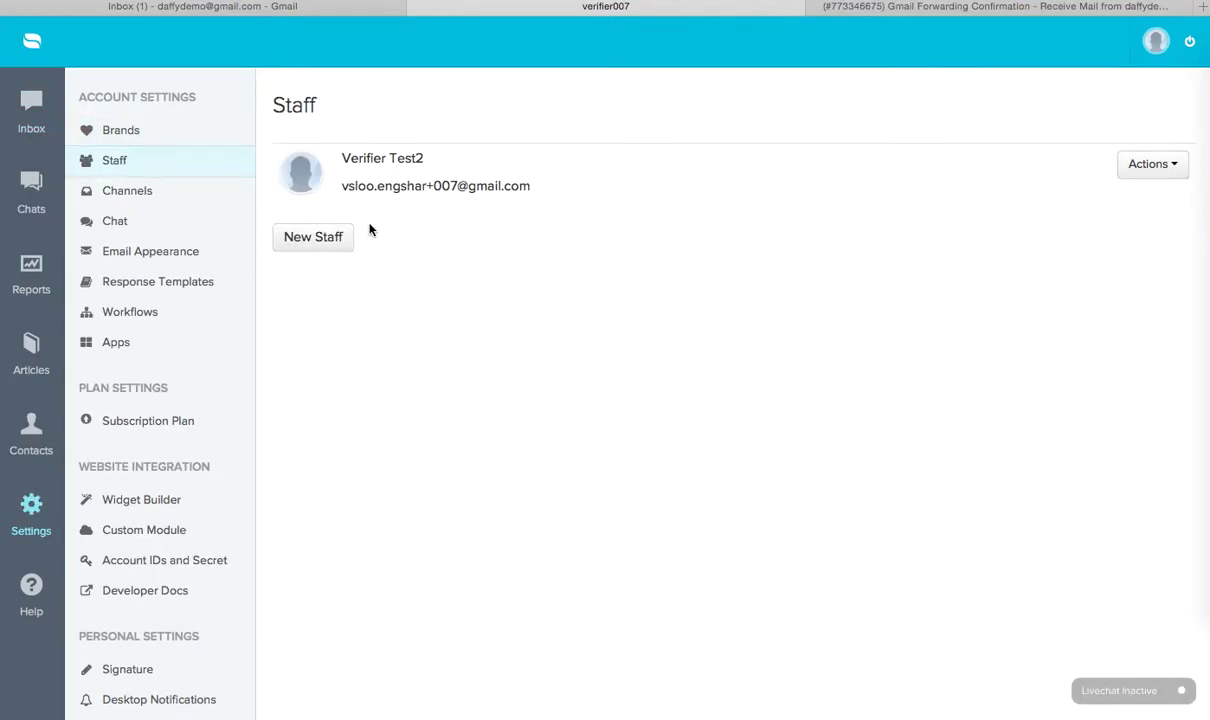
pyautogui.moveTo(341, 186); pyautogui.dragTo(530, 187)
pyautogui.click(529, 186)
pyautogui.click(31, 104)
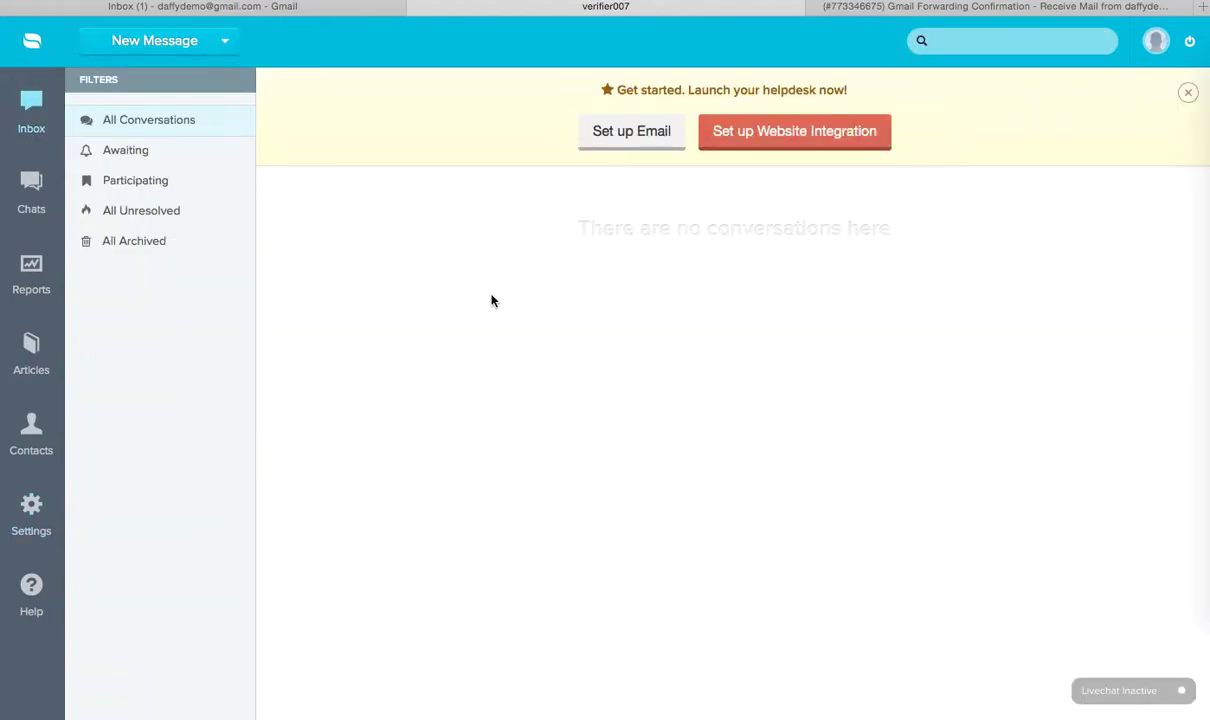